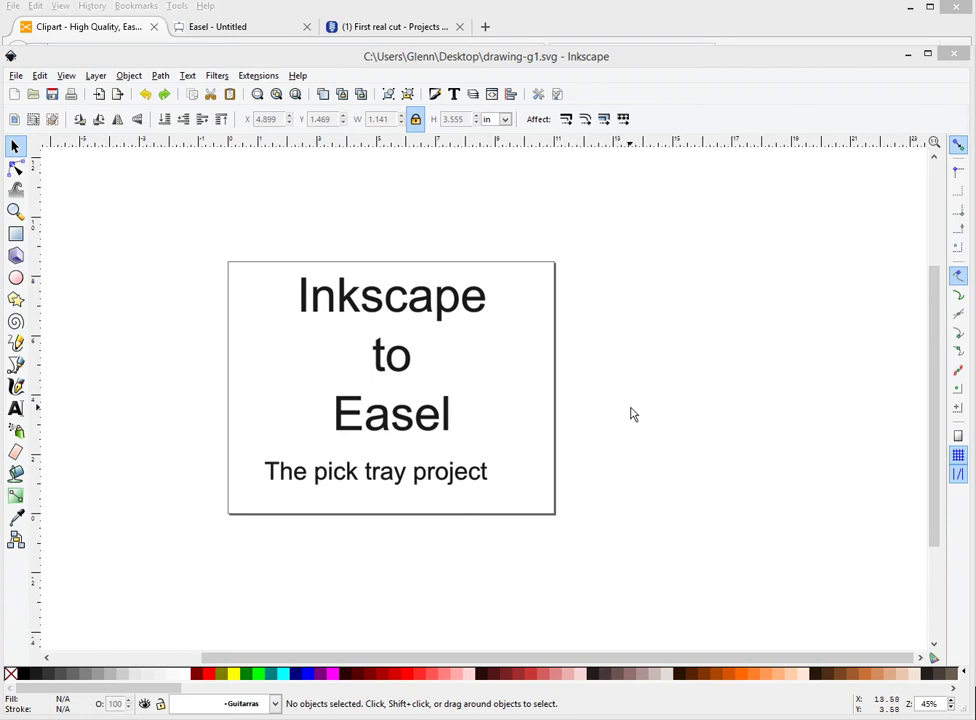
# - Browse the guitar pick tray photos in the First real cut forum thread, then return to openclipart
pyautogui.click(386, 28)
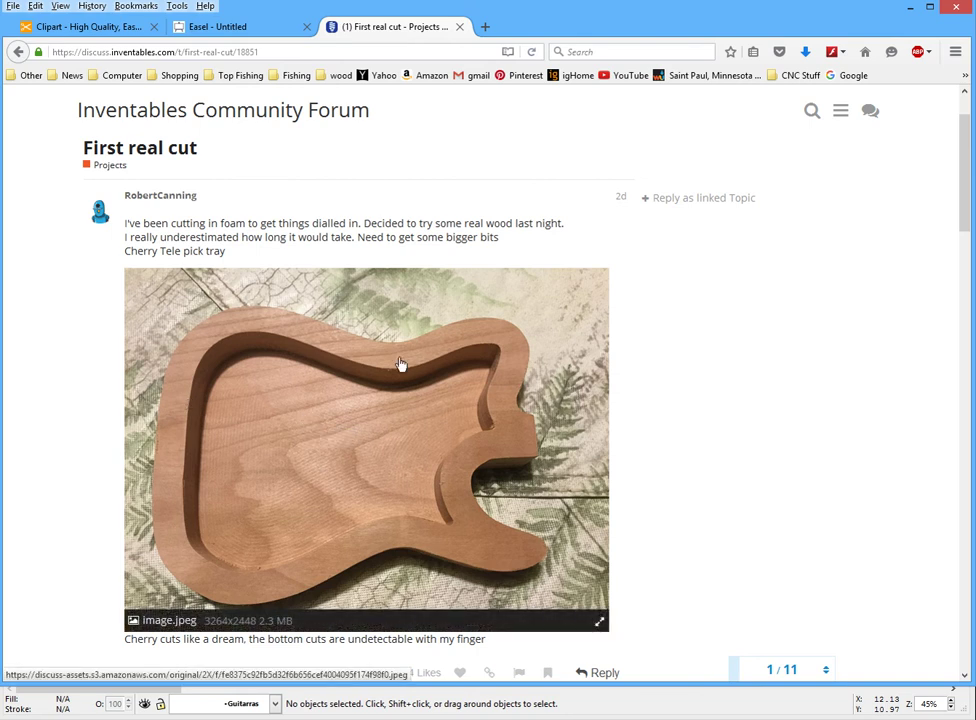
pyautogui.scroll(-2, 402, 364)
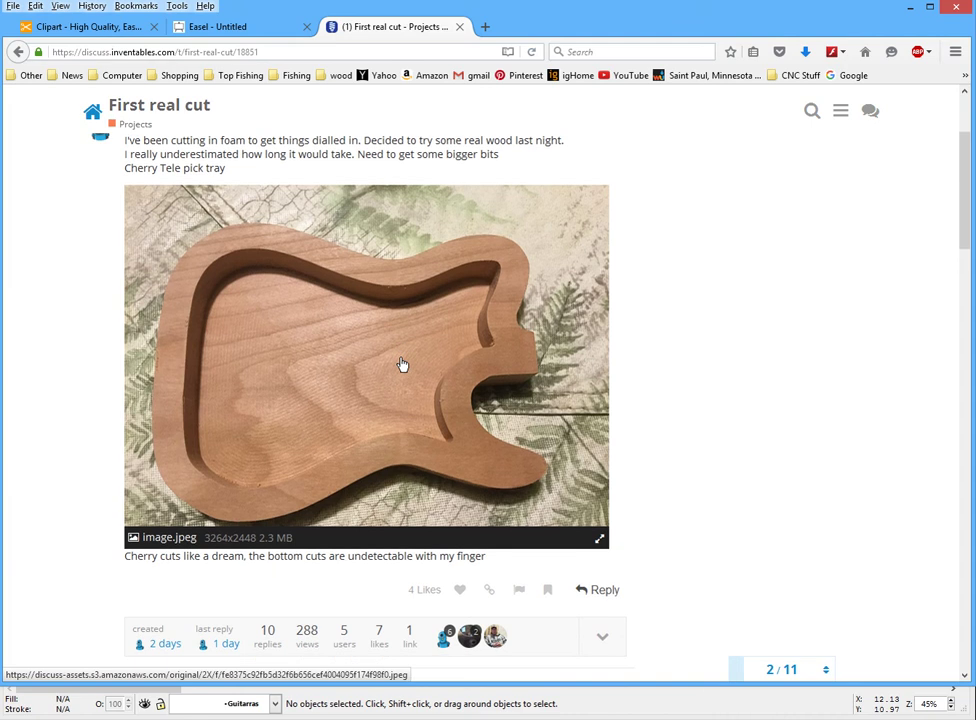
pyautogui.scroll(-20, 402, 364)
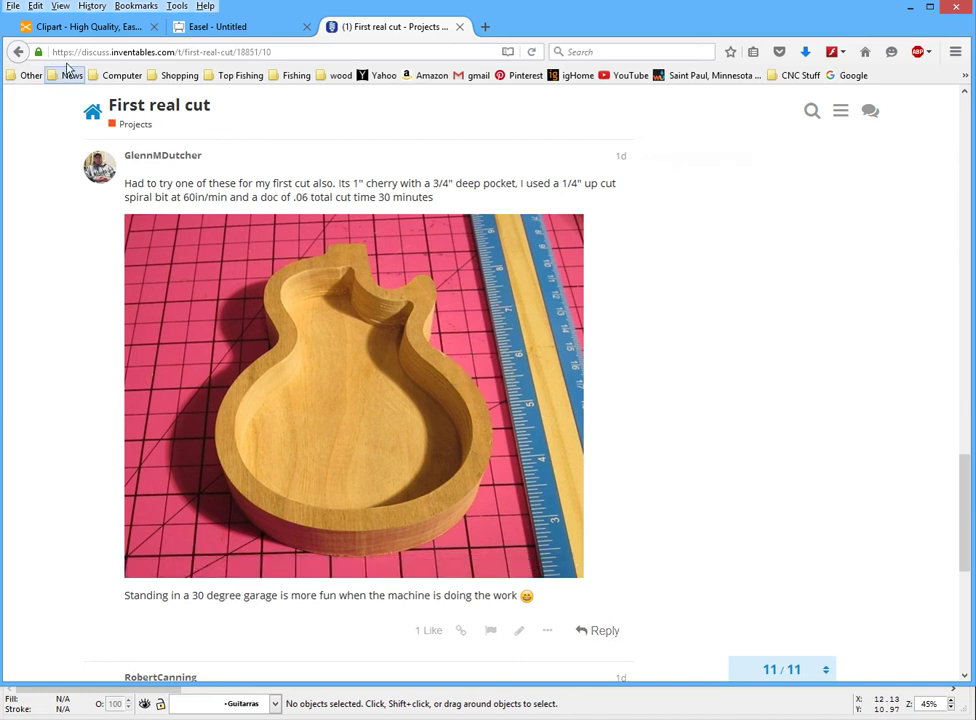
pyautogui.click(74, 27)
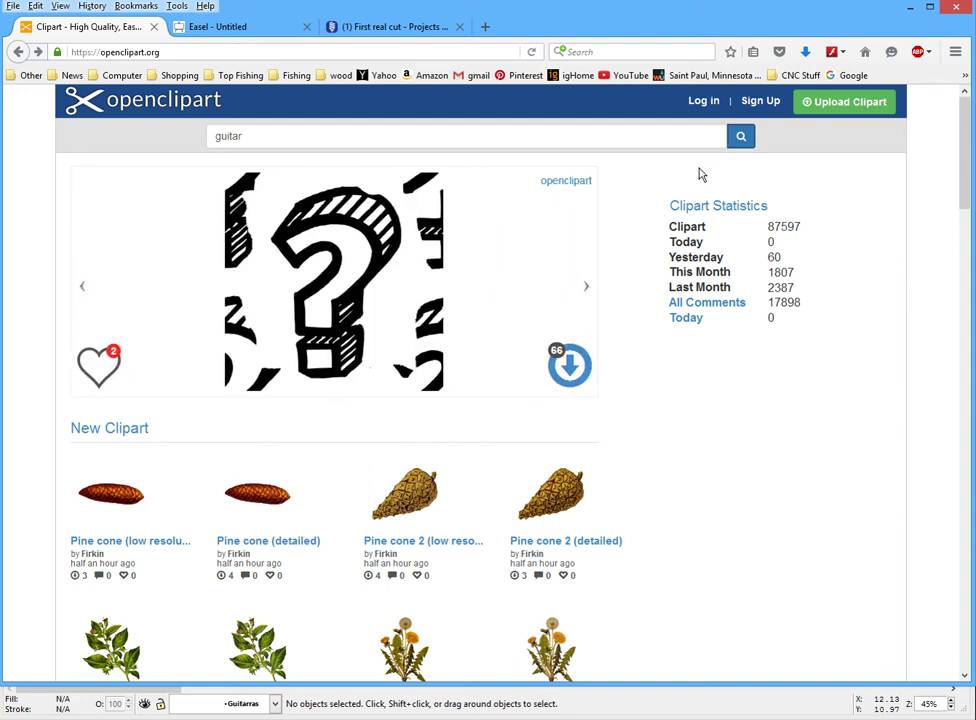
# - Search openclipart for 'guitar' and save the 'guitars' silhouette set as GuitarProject.svg
pyautogui.click(743, 137)
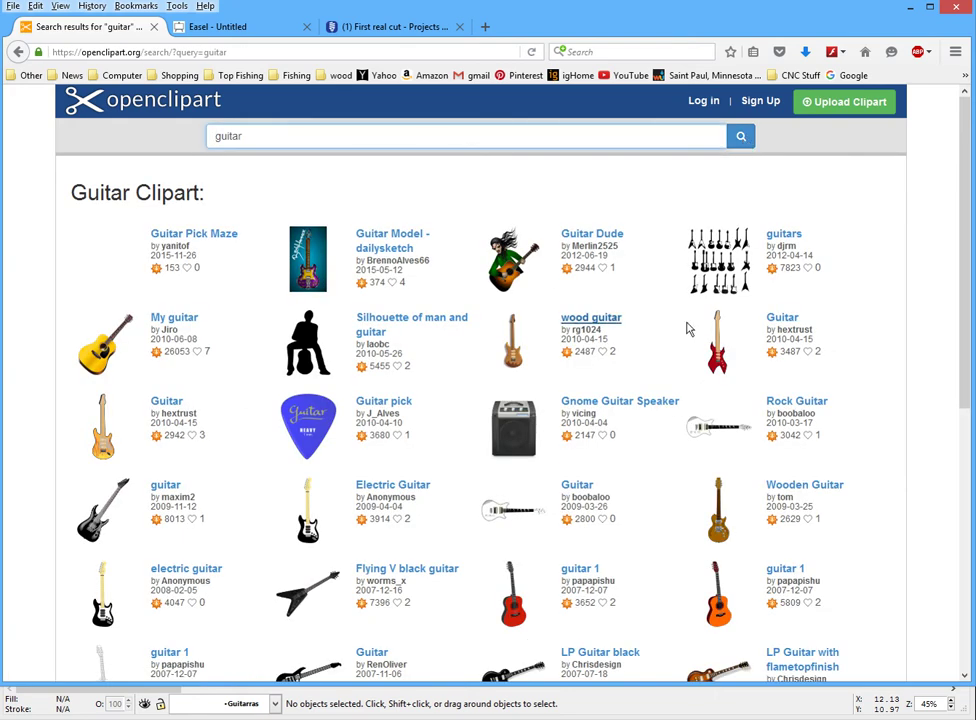
pyautogui.click(728, 282)
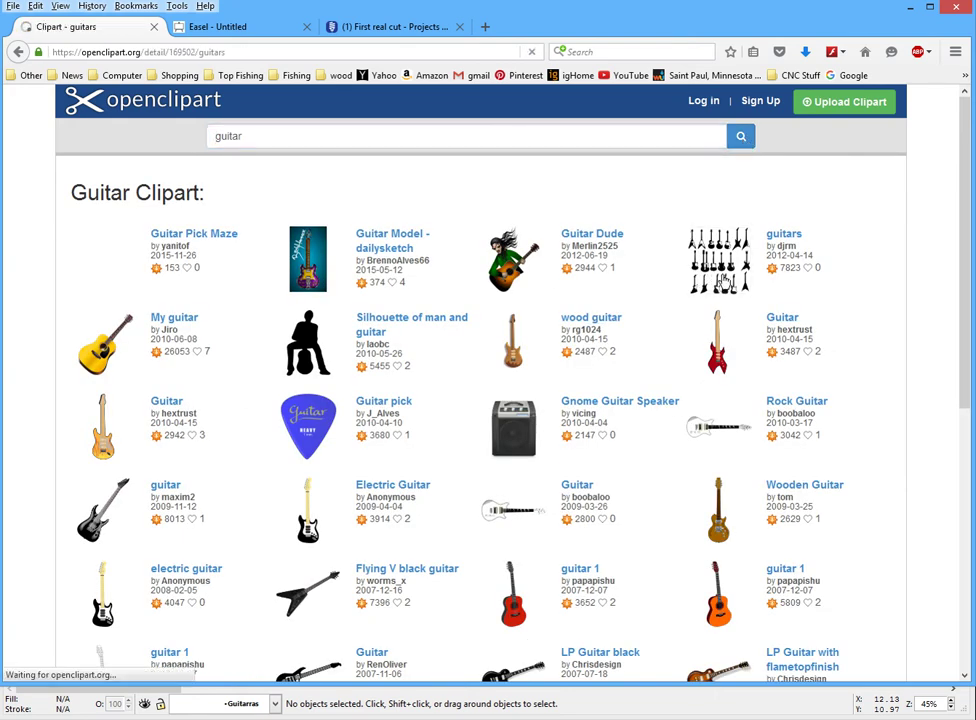
pyautogui.click(545, 592)
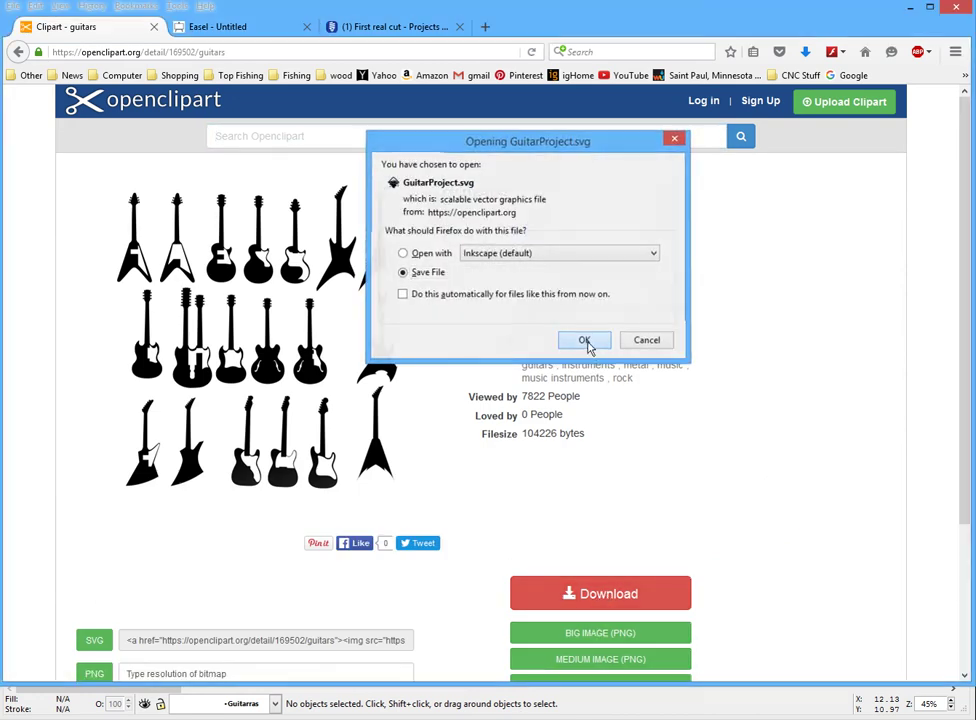
pyautogui.click(586, 341)
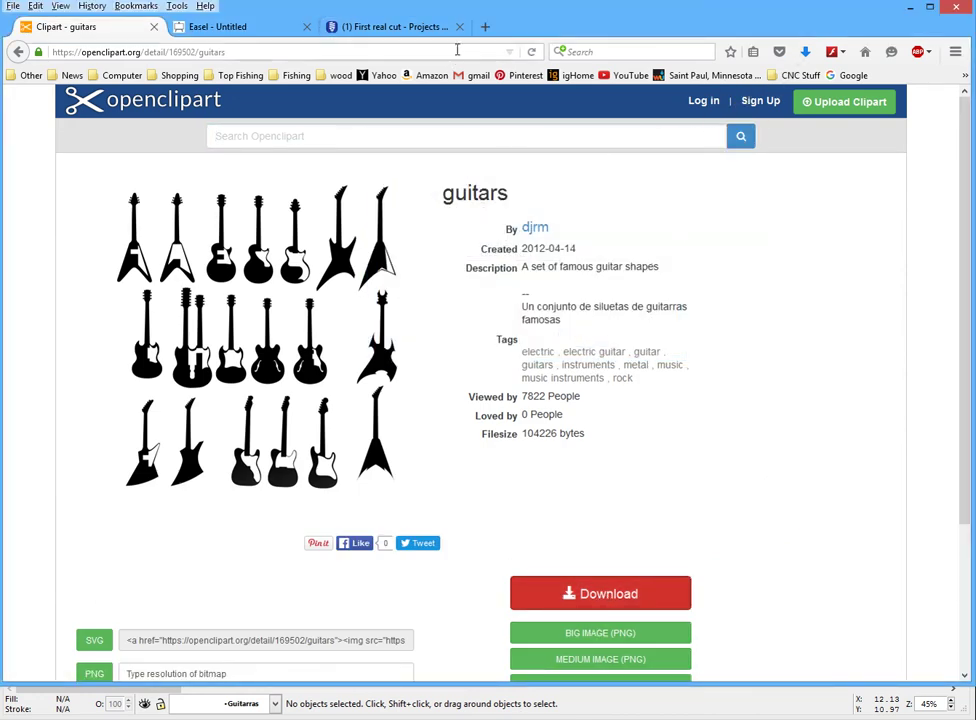
# - In Inkscape, delete both title text objects and paste in the guitar clipart
pyautogui.hotkey('alt', 'Tab')
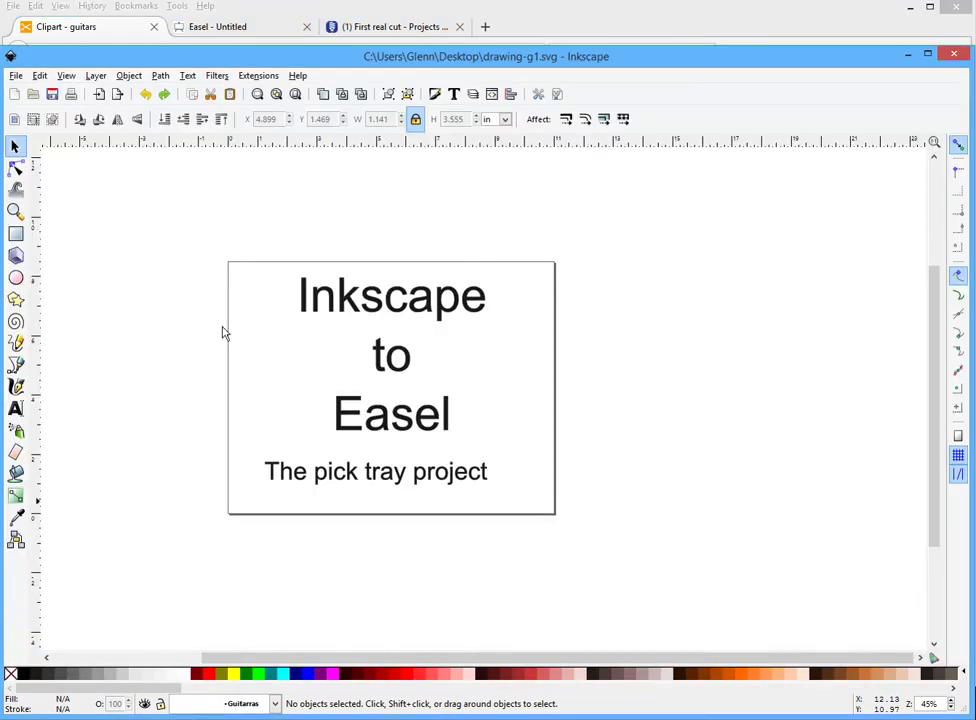
pyautogui.moveTo(174, 265); pyautogui.dragTo(563, 555)
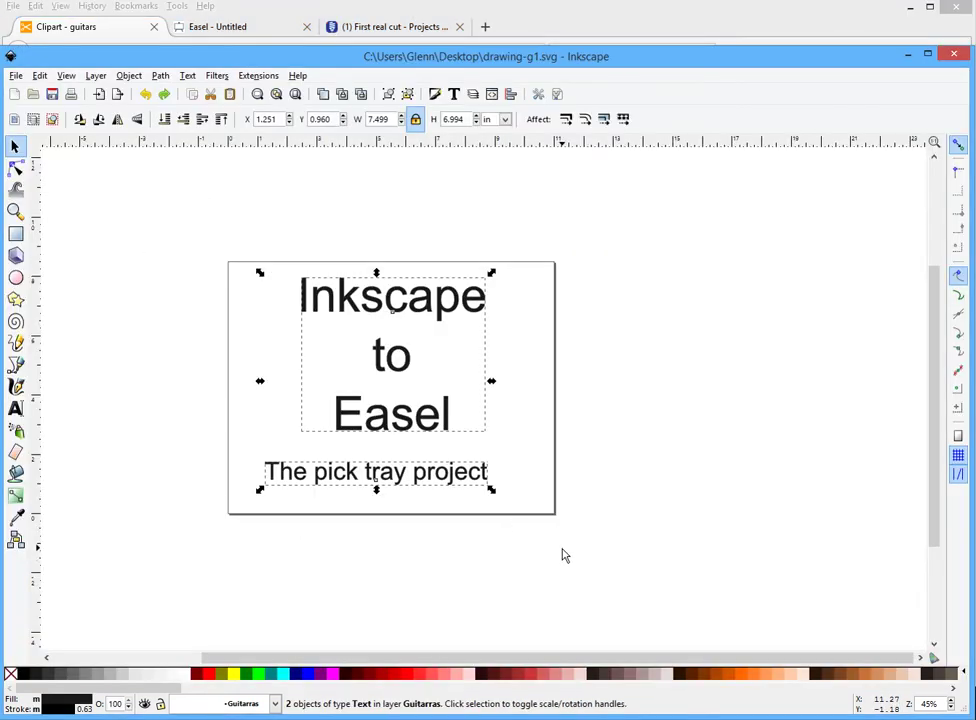
pyautogui.press('Delete')
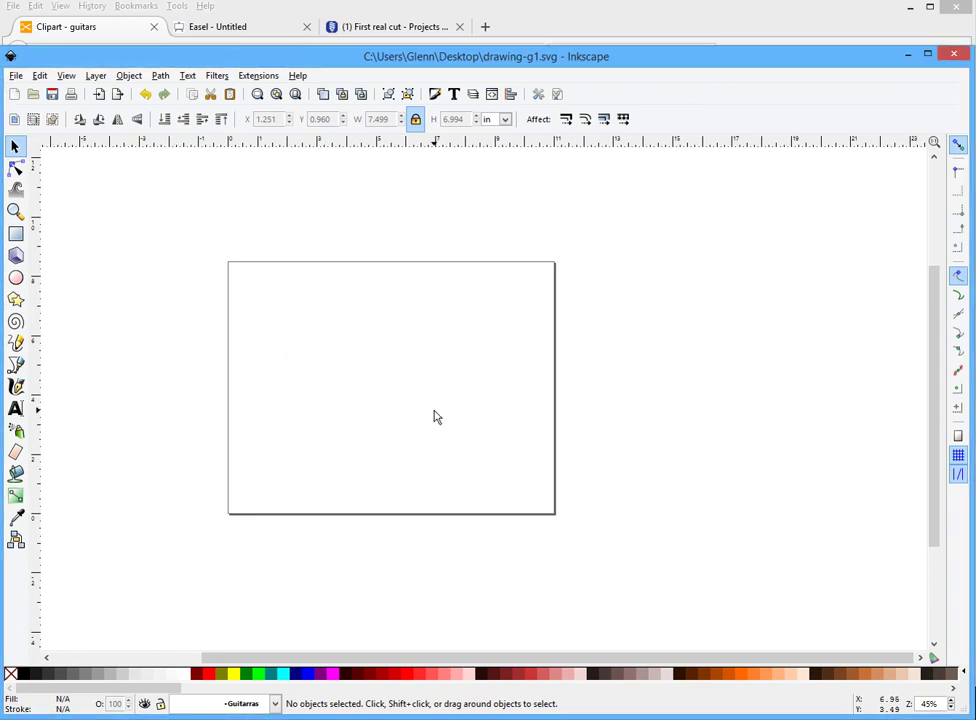
pyautogui.hotkey('ctrl', 'v')
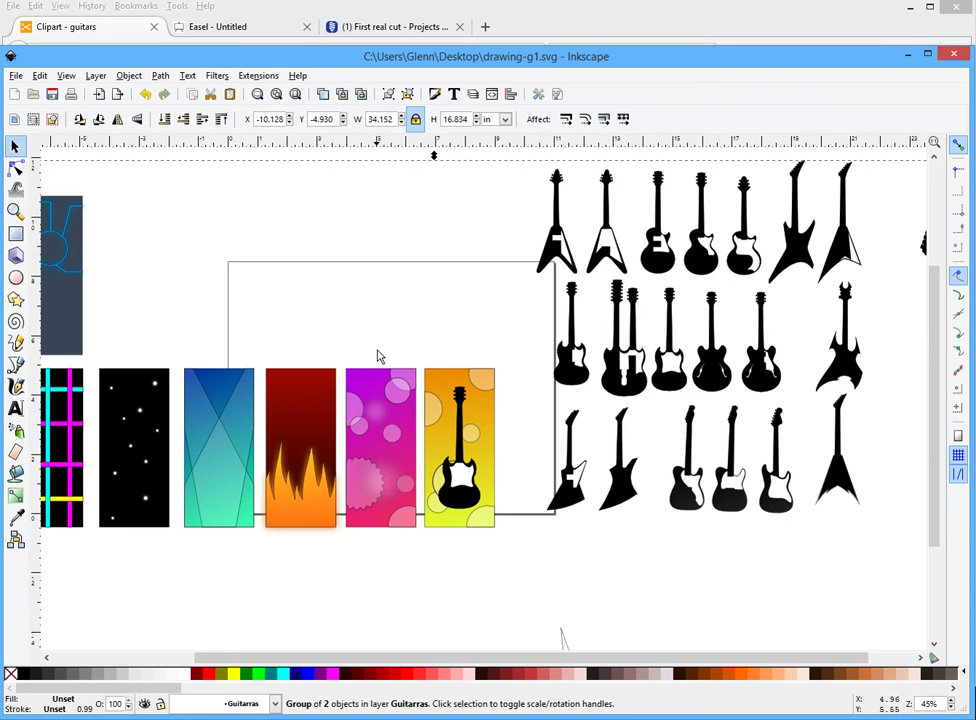
# - Select one white-pickguard Strat-style guitar inside the clipart group and move it to the right
pyautogui.scroll(-2, 405, 353)
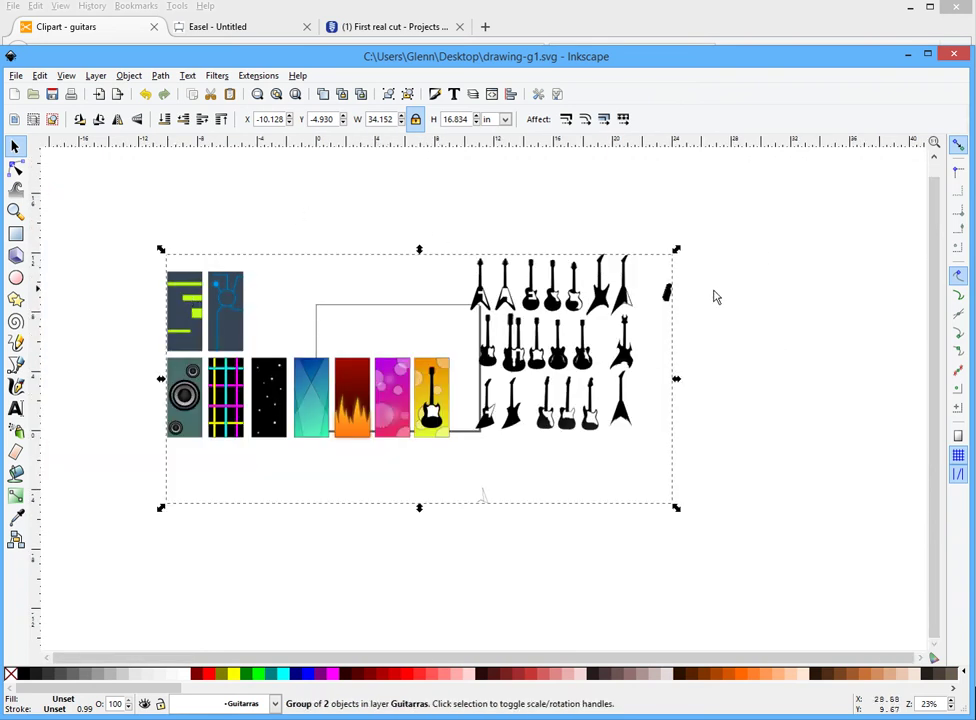
pyautogui.click(748, 330)
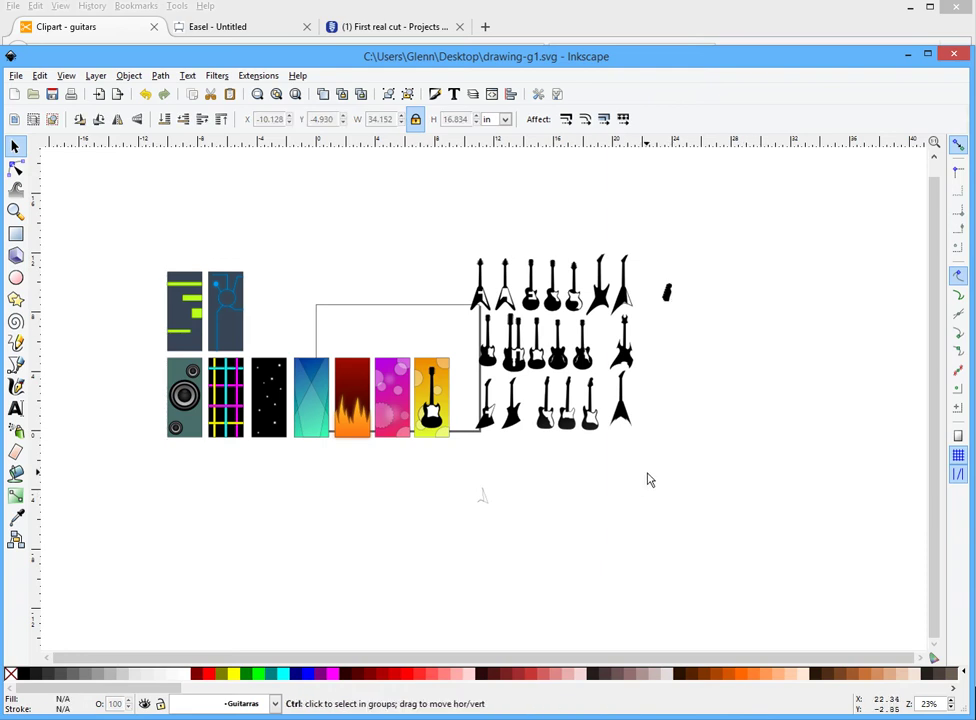
pyautogui.keyDown('ctrl'); pyautogui.scroll(1, 647, 478); pyautogui.keyUp('ctrl')
pyautogui.keyDown('ctrl'); pyautogui.scroll(1, 647, 478); pyautogui.keyUp('ctrl')
pyautogui.keyDown('ctrl'); pyautogui.scroll(1, 552, 398); pyautogui.keyUp('ctrl')
pyautogui.click(531, 384)
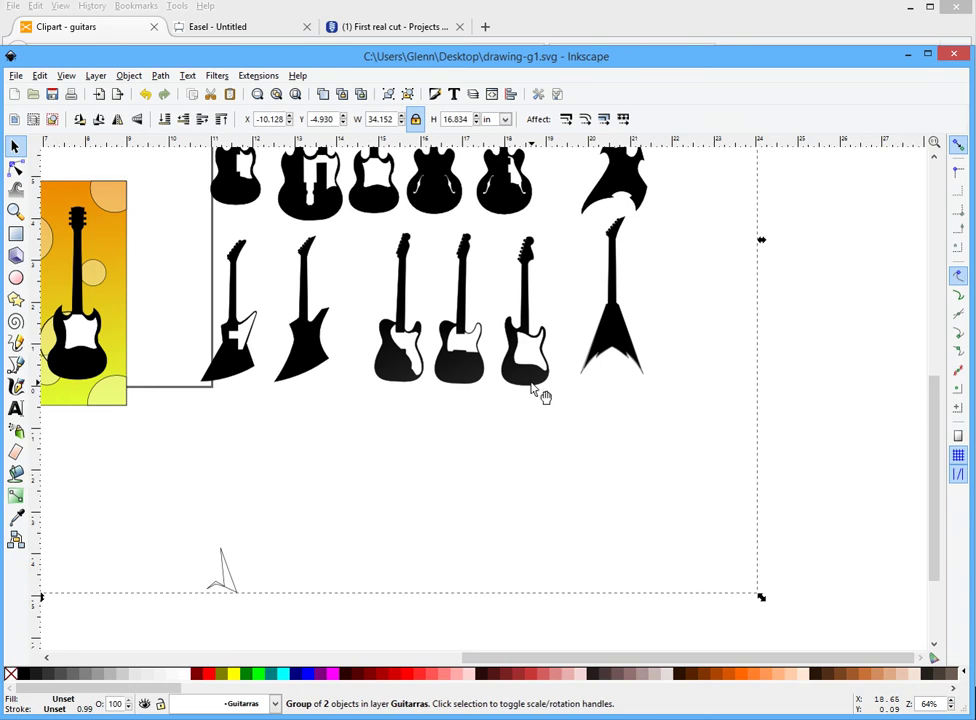
pyautogui.click(545, 436)
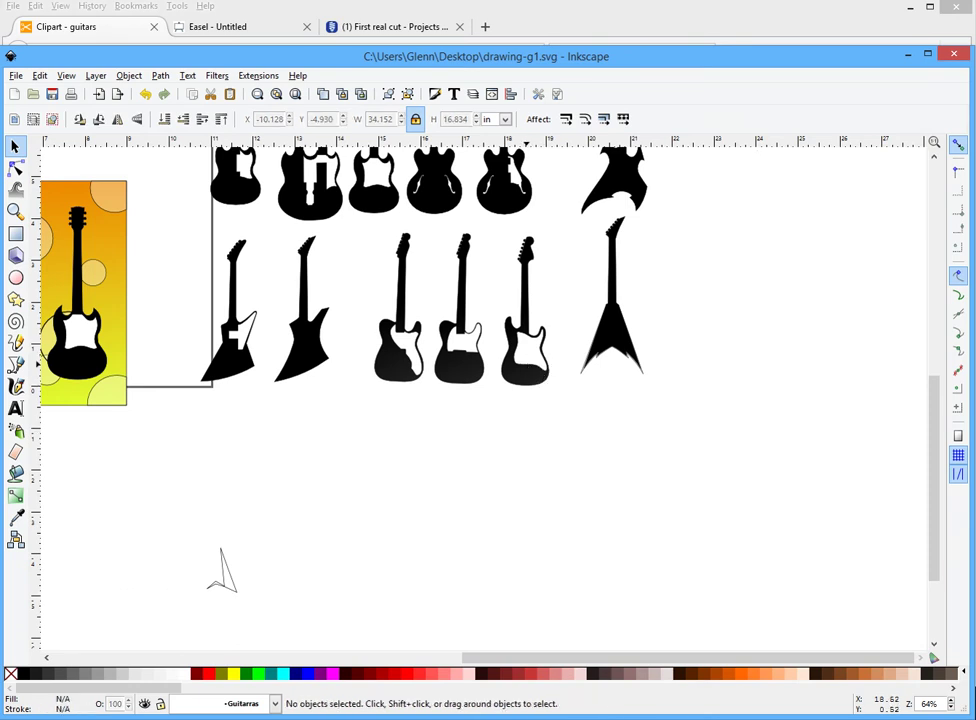
pyautogui.click(530, 372)
pyautogui.click(530, 372)
pyautogui.click(530, 372)
pyautogui.scroll(-3, 530, 372)
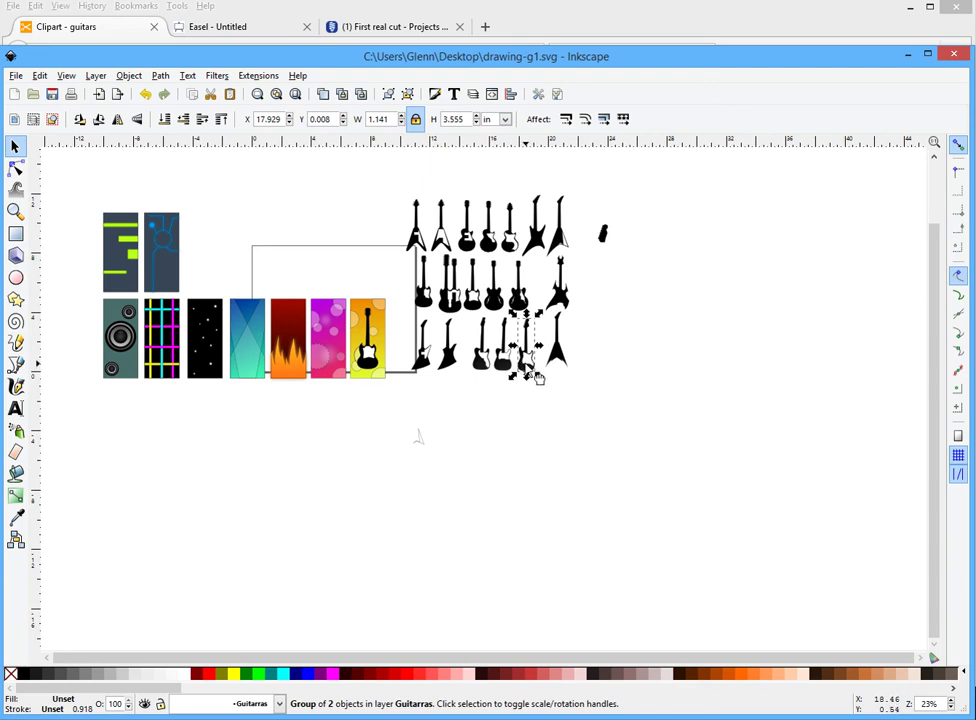
pyautogui.moveTo(545, 383); pyautogui.dragTo(739, 360)
# - Delete all the leftover clipart, keeping only the separated guitar
pyautogui.click(632, 393)
pyautogui.keyDown('ctrl'); pyautogui.scroll(-1, 632, 393); pyautogui.keyUp('ctrl')
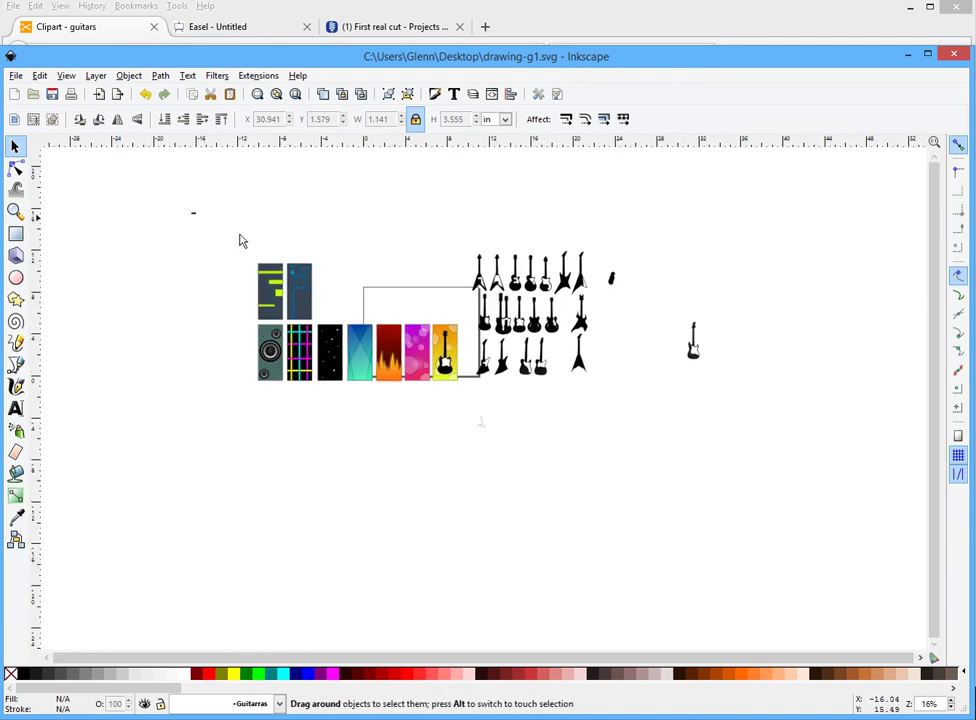
pyautogui.moveTo(192, 213); pyautogui.dragTo(644, 524)
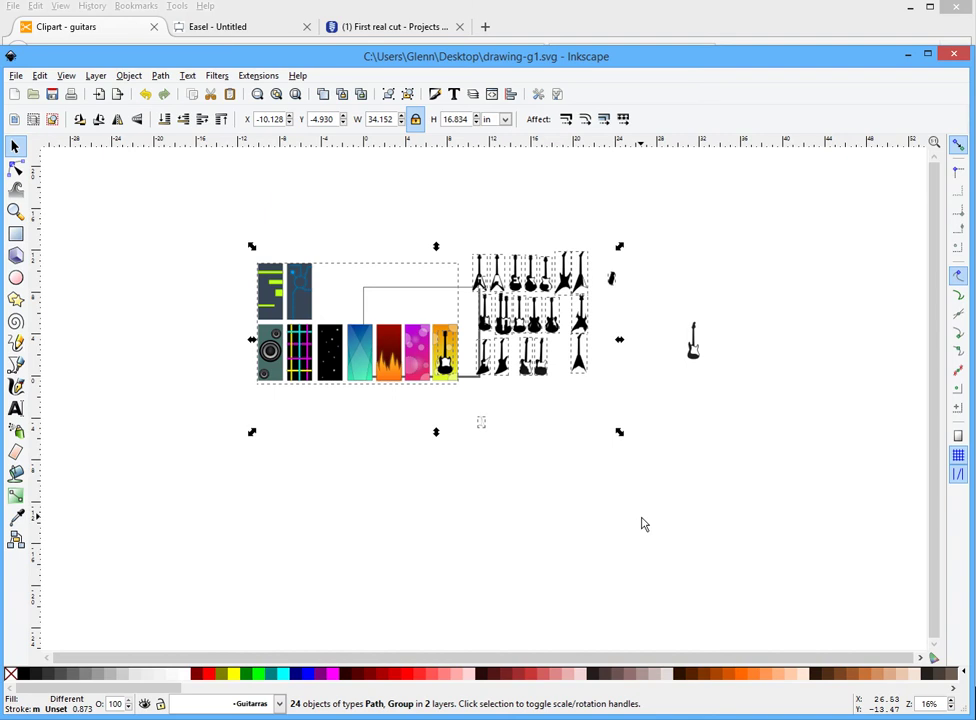
pyautogui.press('Delete')
# - Move the lone guitar onto the page and zoom in on it
pyautogui.click(704, 368)
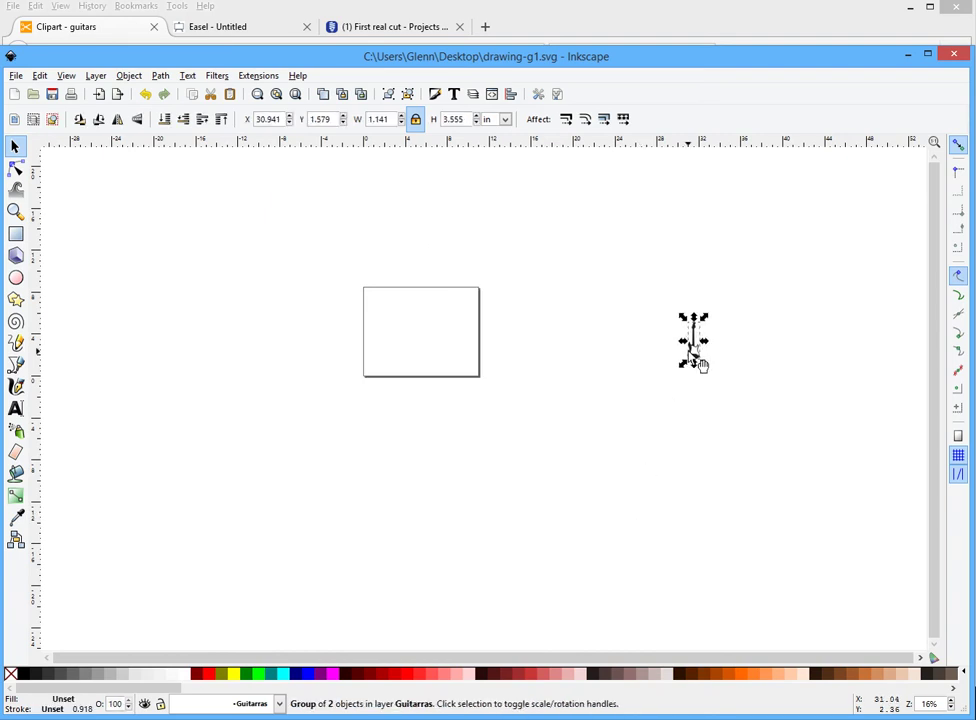
pyautogui.moveTo(706, 368); pyautogui.dragTo(415, 358)
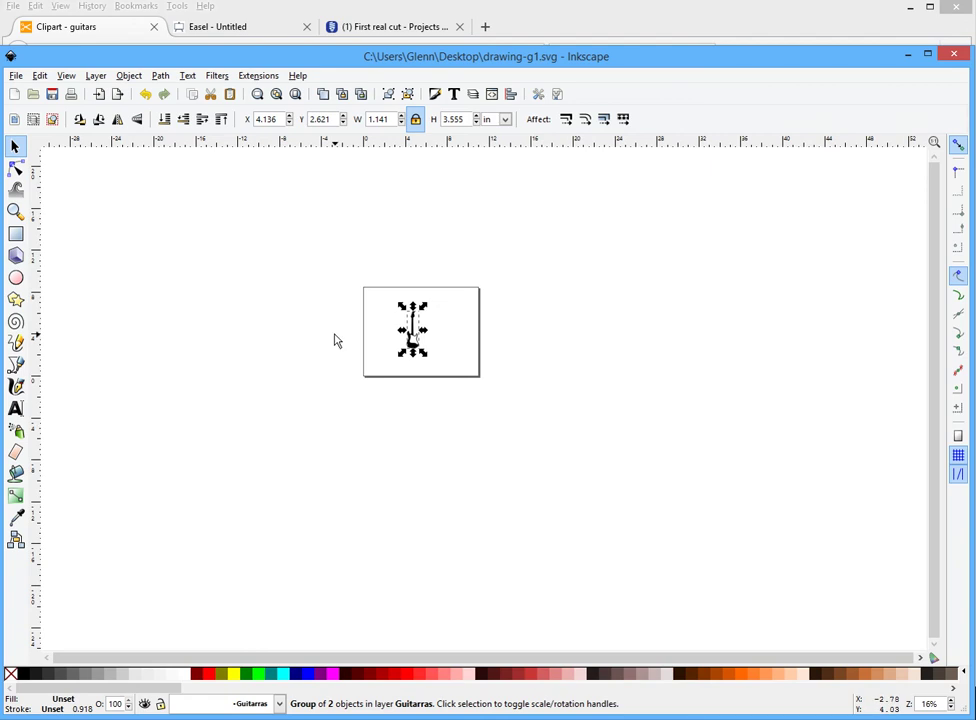
pyautogui.scroll(3, 416, 330)
pyautogui.scroll(3, 388, 331)
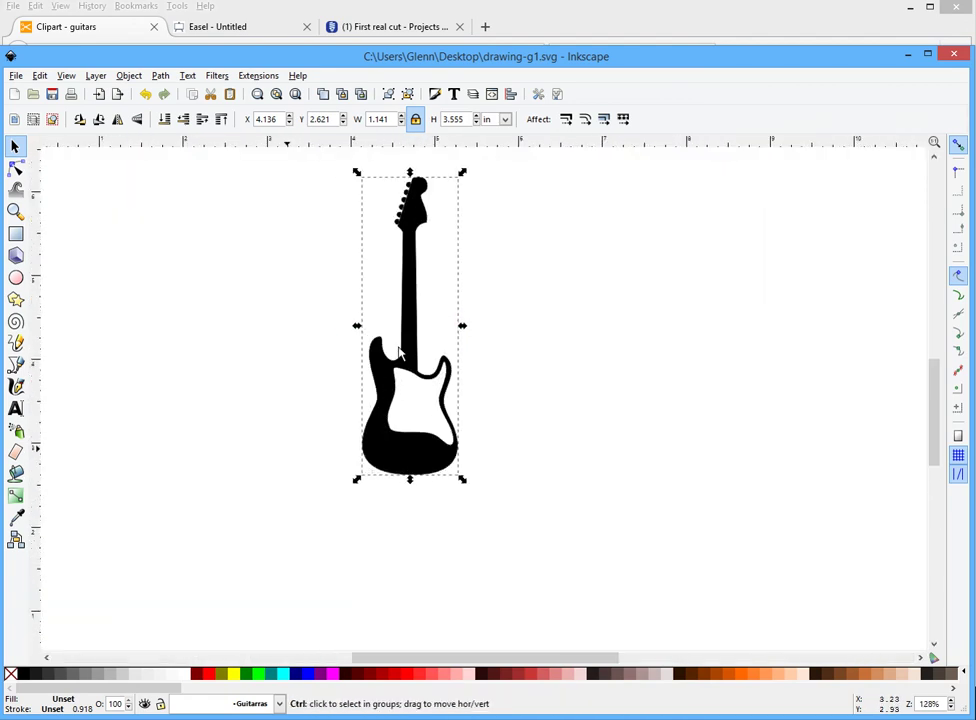
pyautogui.scroll(1, 407, 300)
pyautogui.scroll(-1, 407, 300)
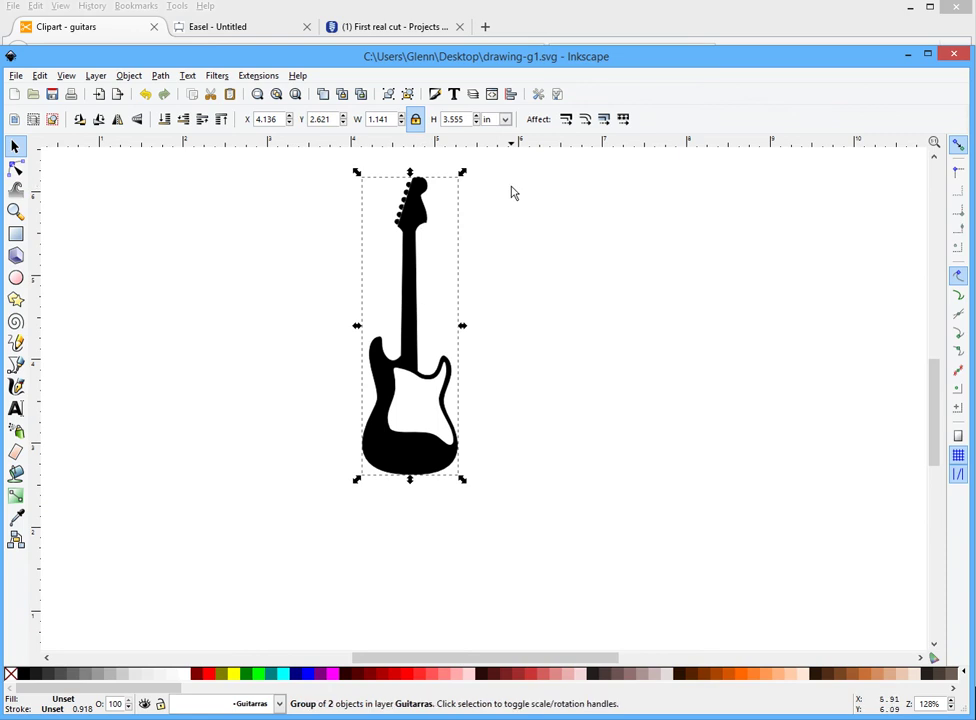
# - Ungroup the guitar and delete its white pickguard, leaving a solid black silhouette
pyautogui.click(521, 205)
pyautogui.click(420, 328)
pyautogui.click(163, 77)
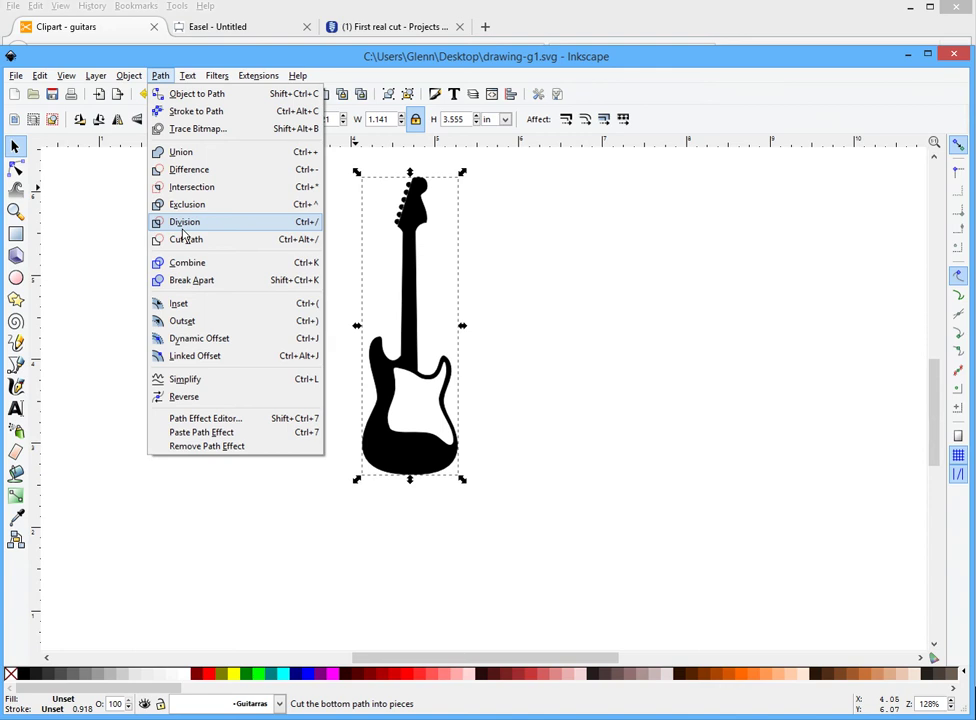
pyautogui.moveTo(129, 76)
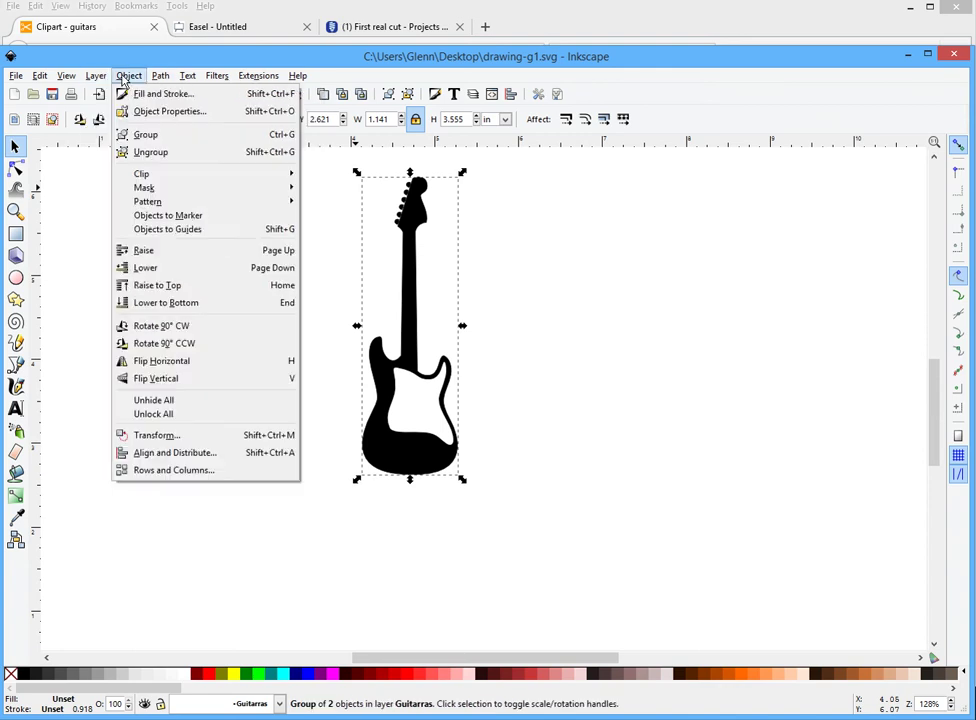
pyautogui.click(152, 153)
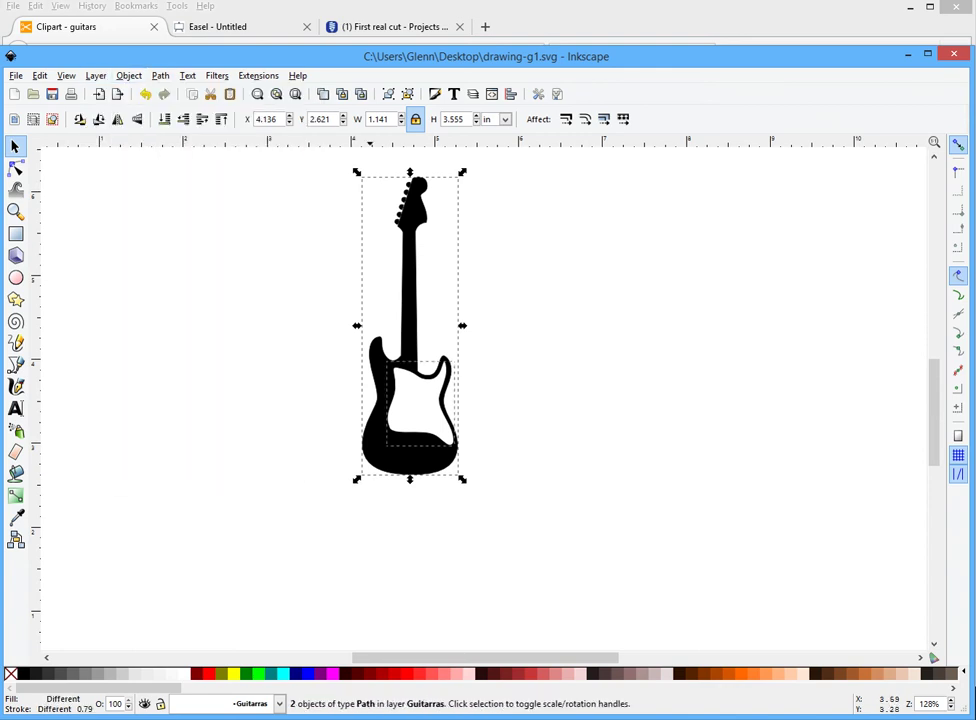
pyautogui.click(306, 338)
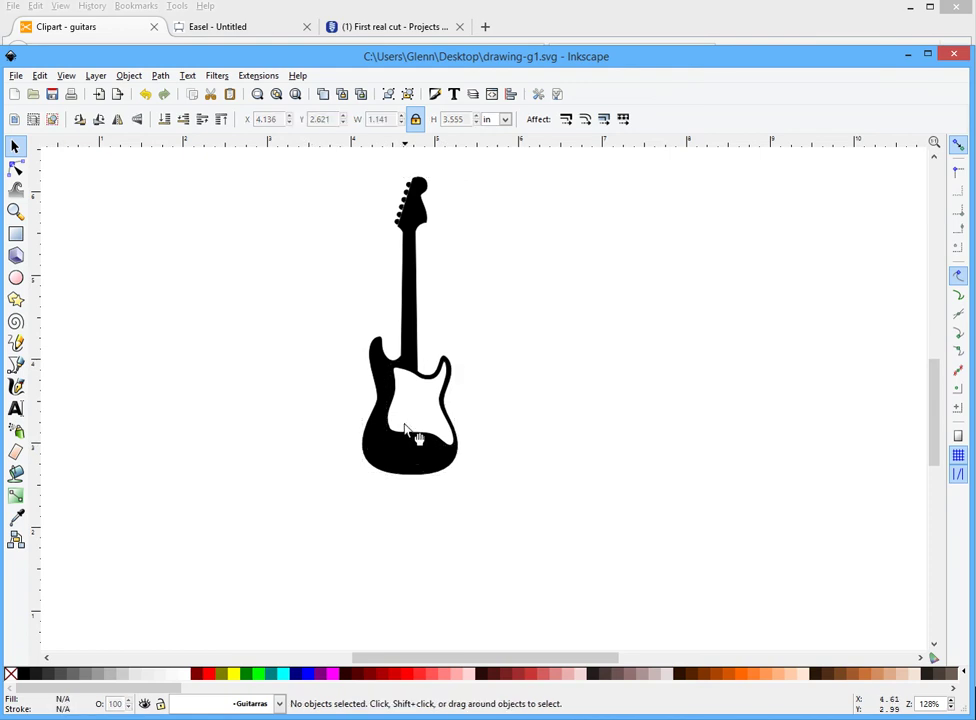
pyautogui.click(405, 428)
pyautogui.press('Delete')
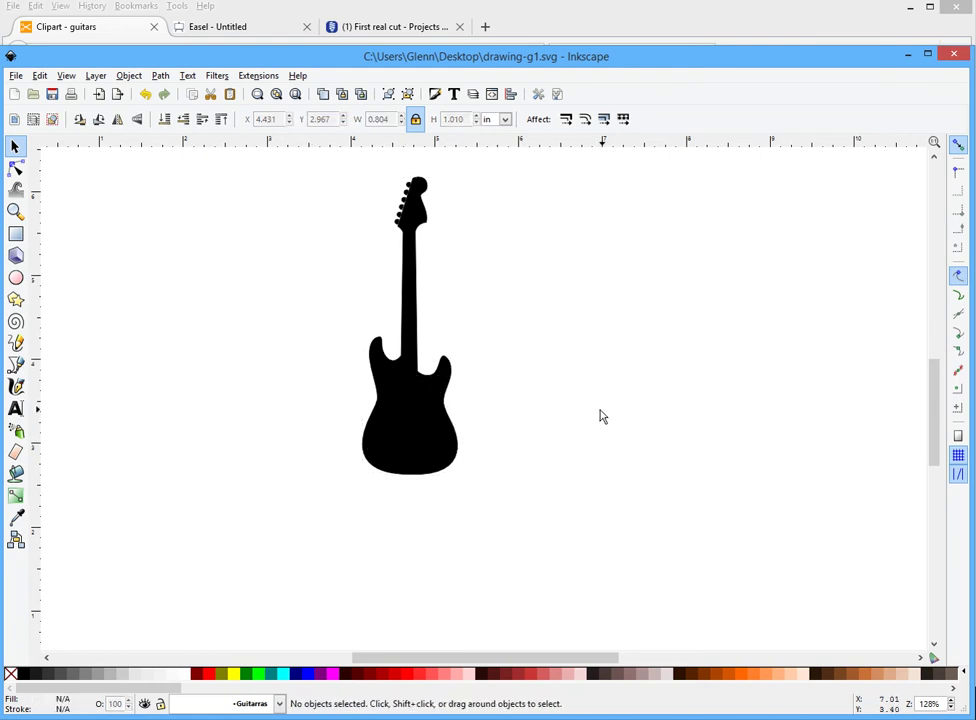
# - Set the black guitar silhouette's fill to none so only its outline shows
pyautogui.click(443, 375)
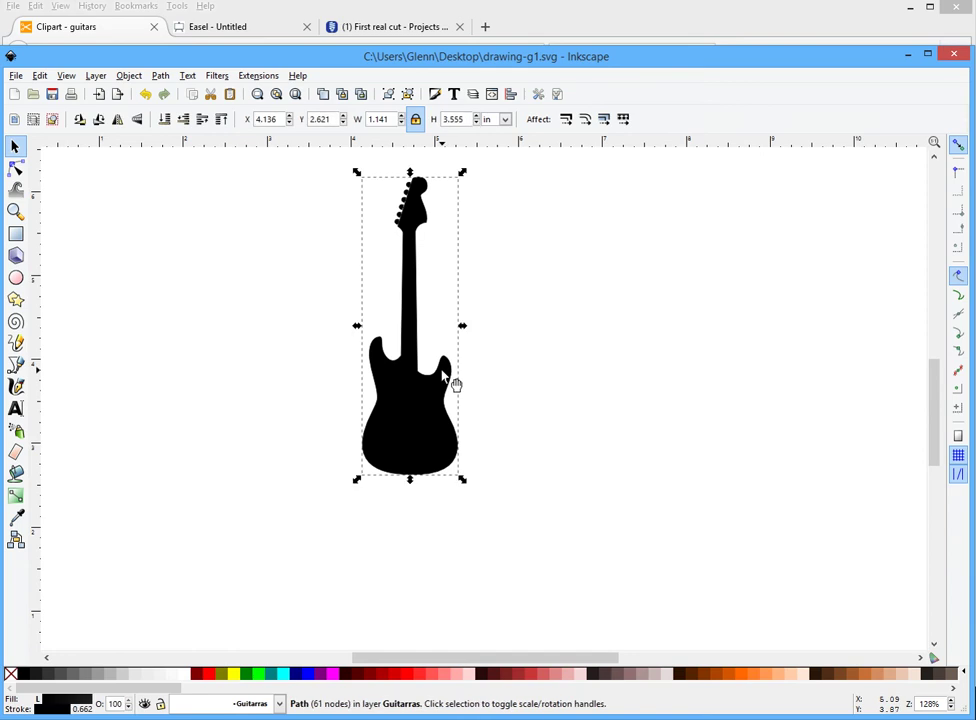
pyautogui.click(10, 675)
pyautogui.click(185, 558)
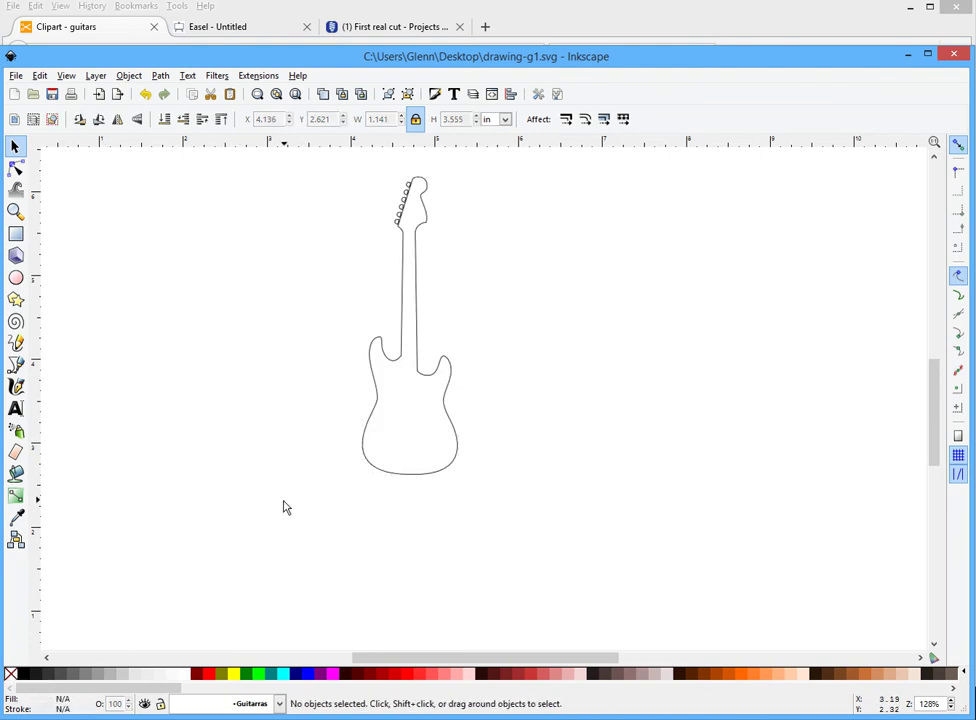
# - Edit the guitar path's nodes and delete all the headstock nodes
pyautogui.scroll(-3, 311, 507)
pyautogui.scroll(1, 314, 506)
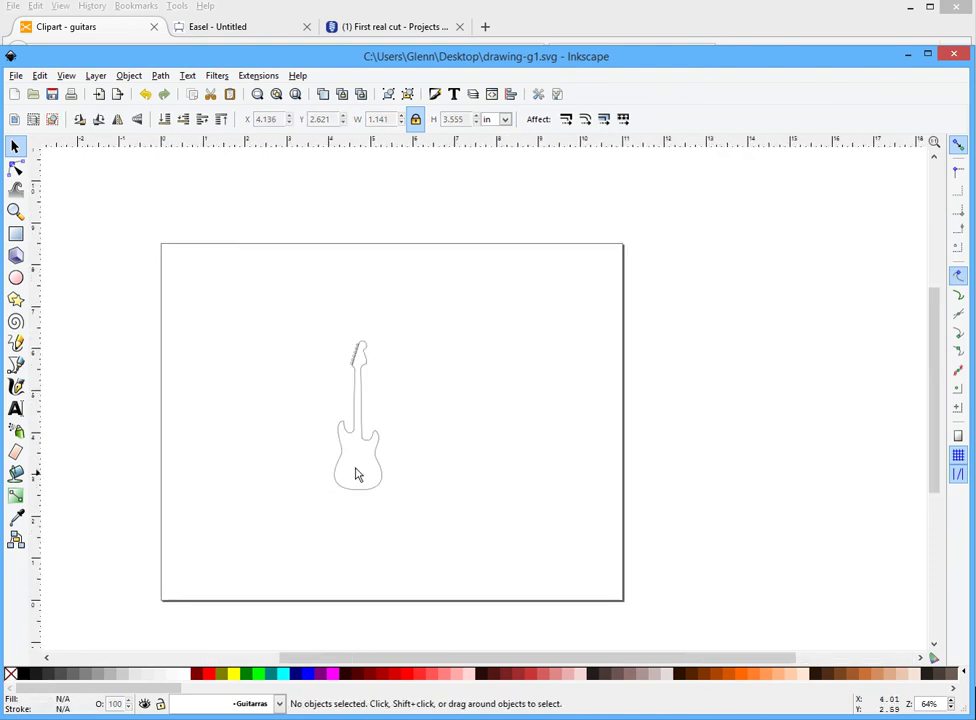
pyautogui.scroll(5, 372, 366)
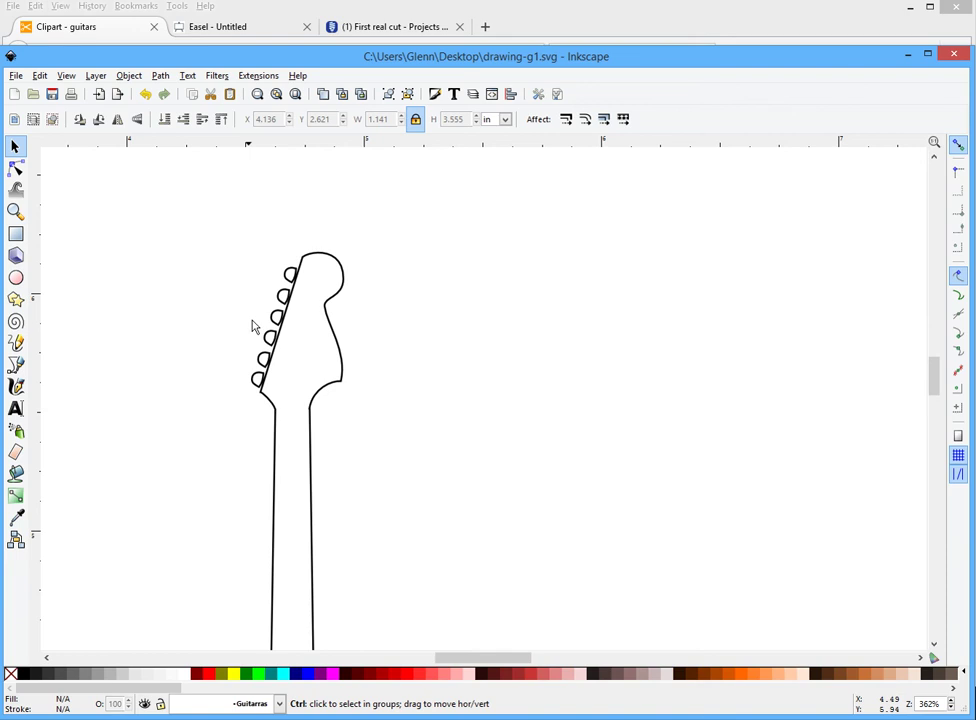
pyautogui.scroll(1, 253, 327)
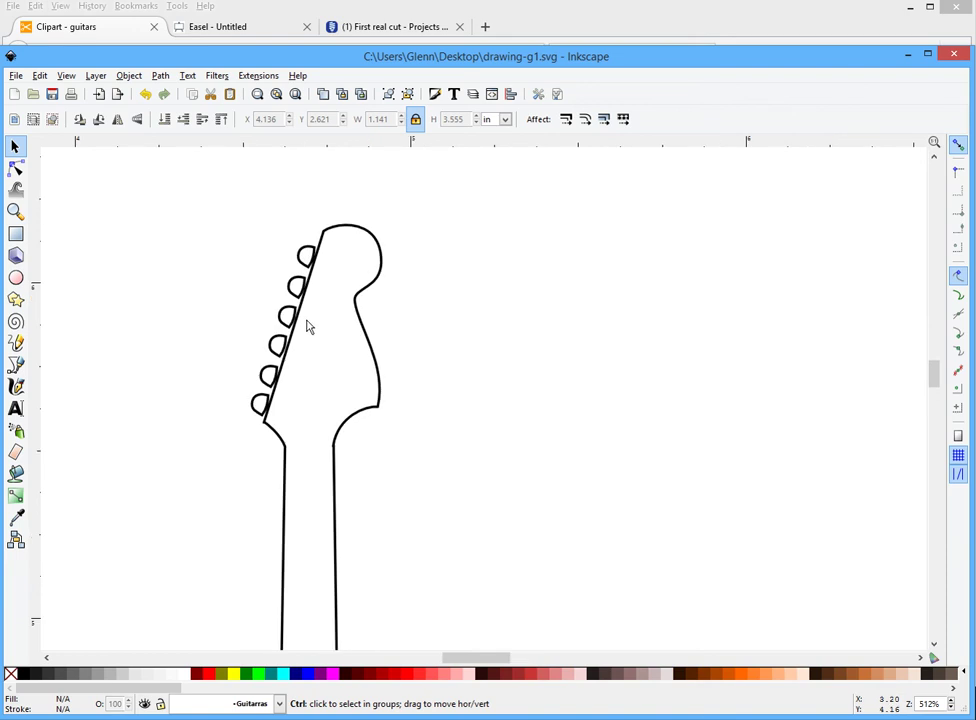
pyautogui.doubleClick(356, 298)
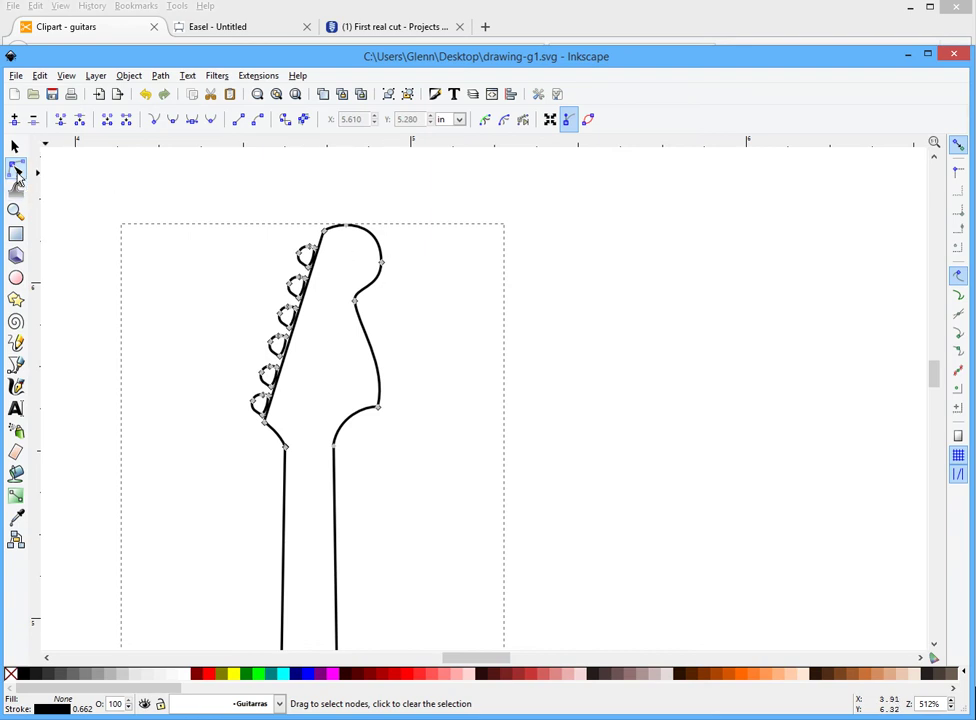
pyautogui.moveTo(186, 194); pyautogui.dragTo(448, 437)
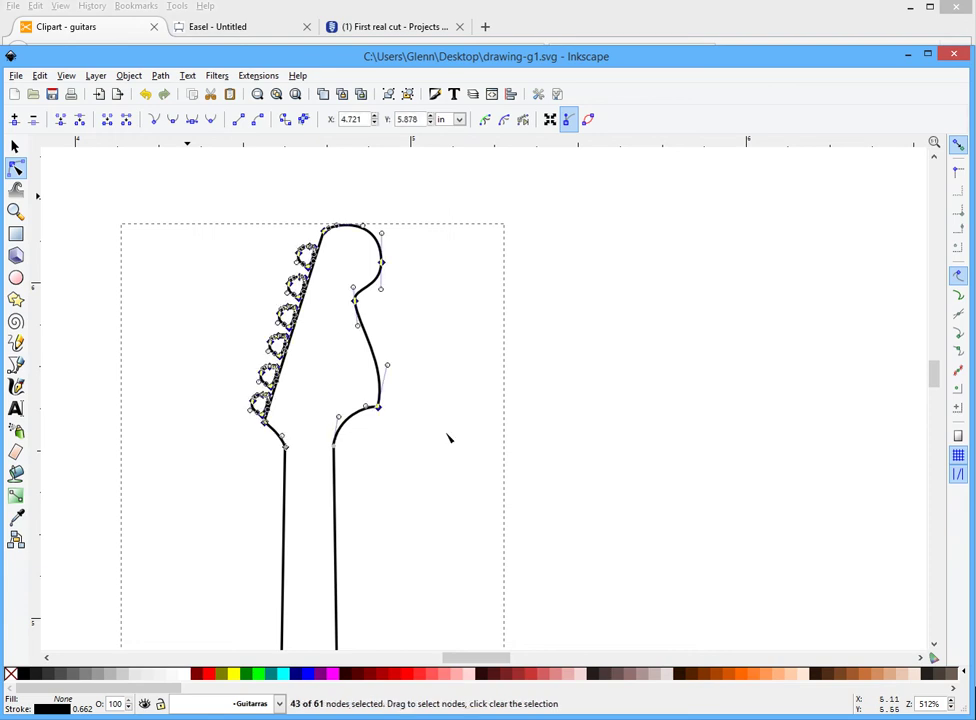
pyautogui.press('Delete')
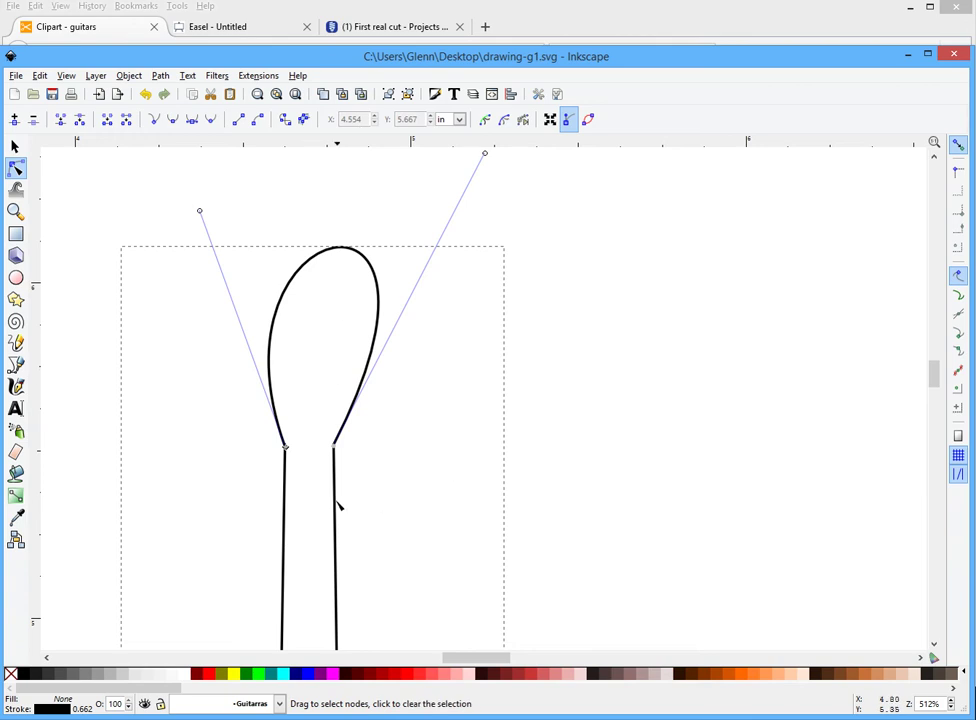
# - Turn the neck's top segment into a straight line and lower the top-right node to level it
pyautogui.moveTo(216, 430); pyautogui.dragTo(424, 461)
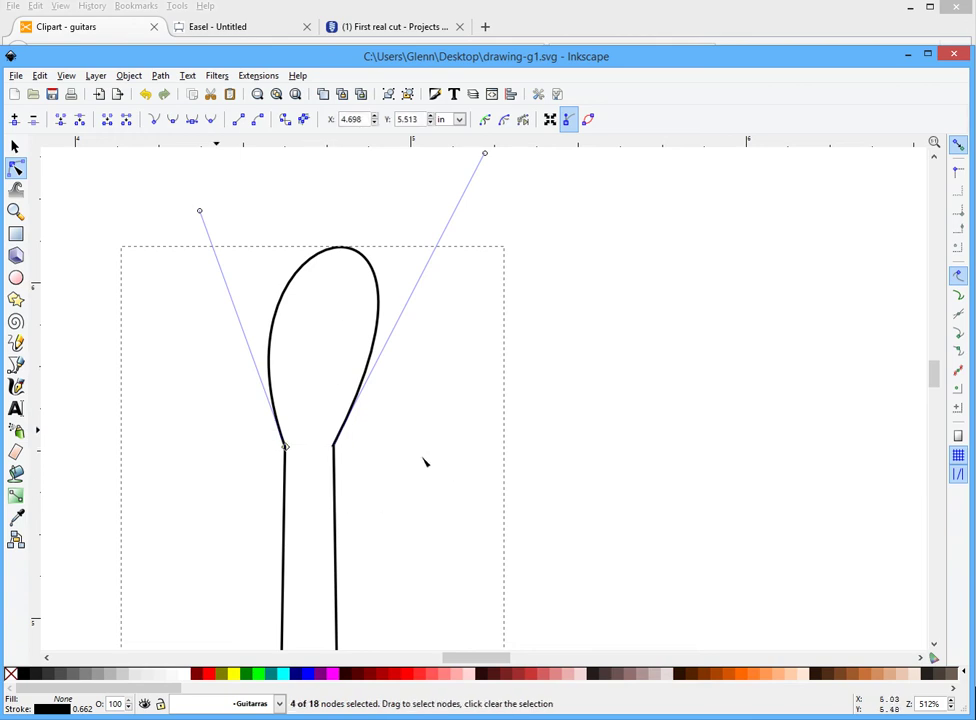
pyautogui.click(239, 121)
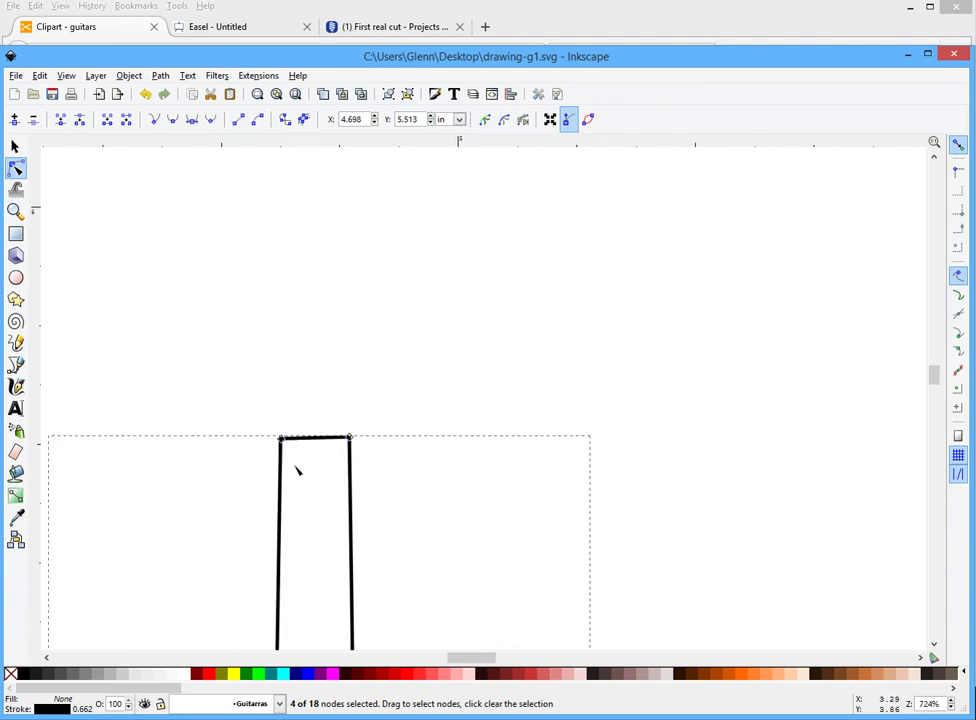
pyautogui.scroll(4, 297, 470)
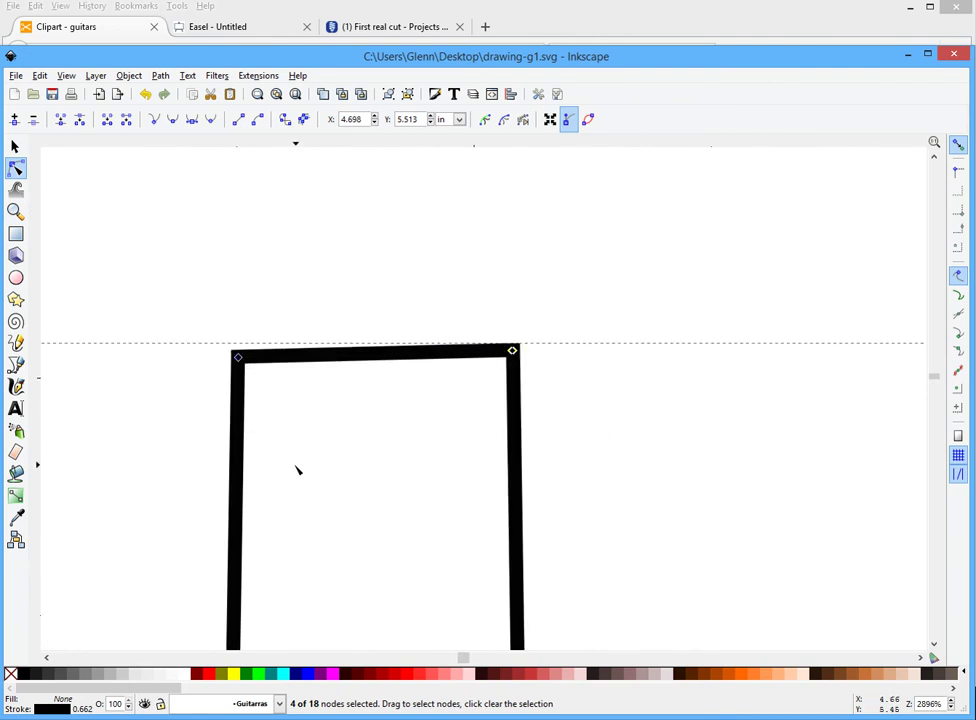
pyautogui.scroll(1, 297, 470)
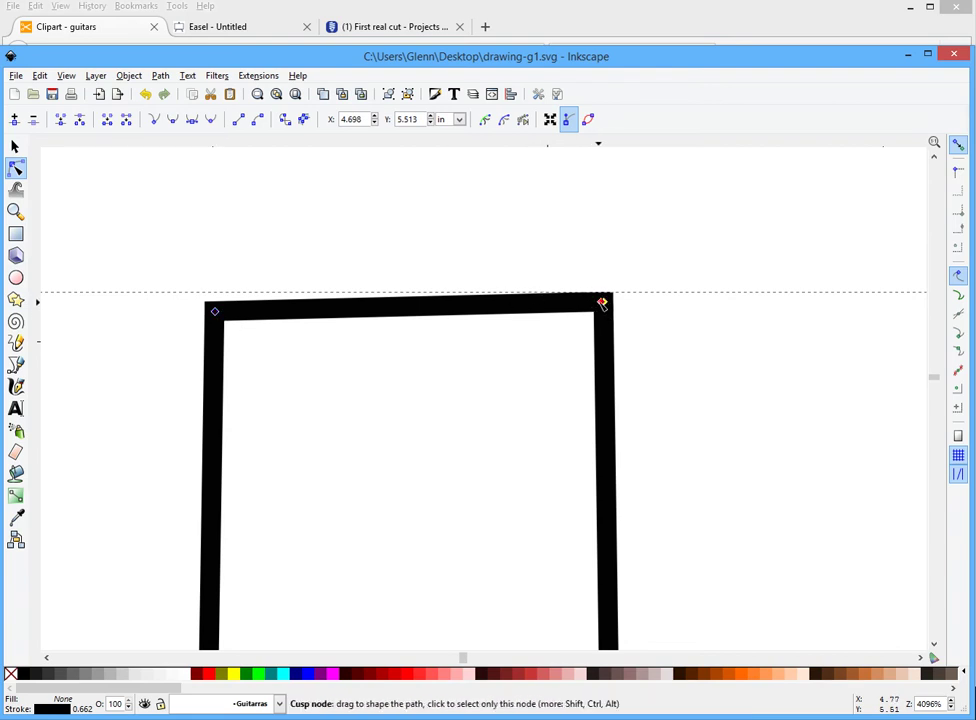
pyautogui.click(601, 303)
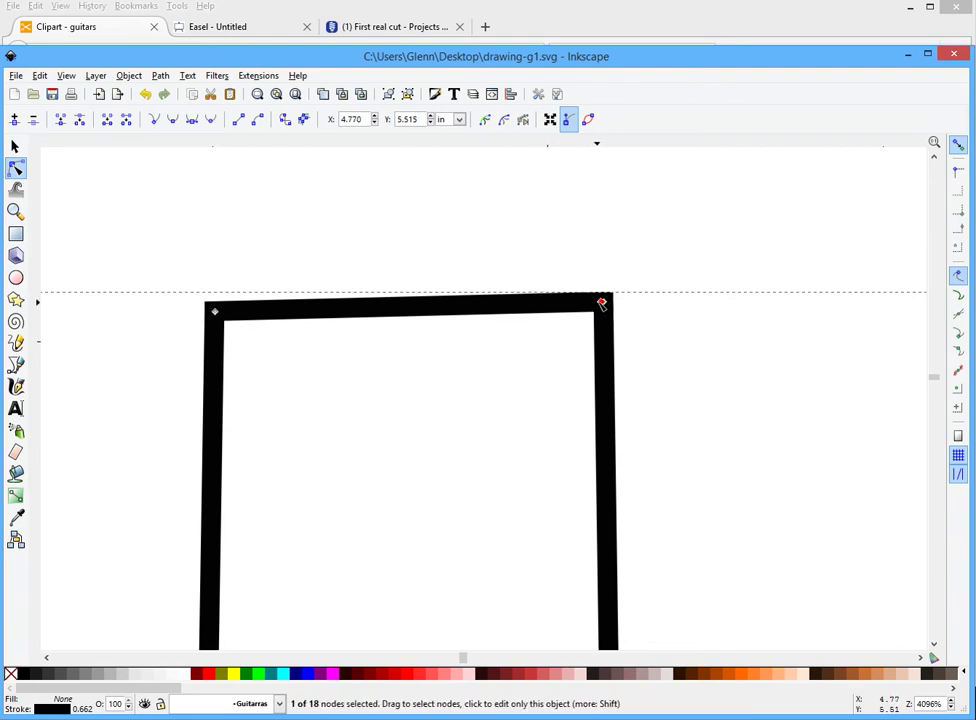
pyautogui.click(655, 437)
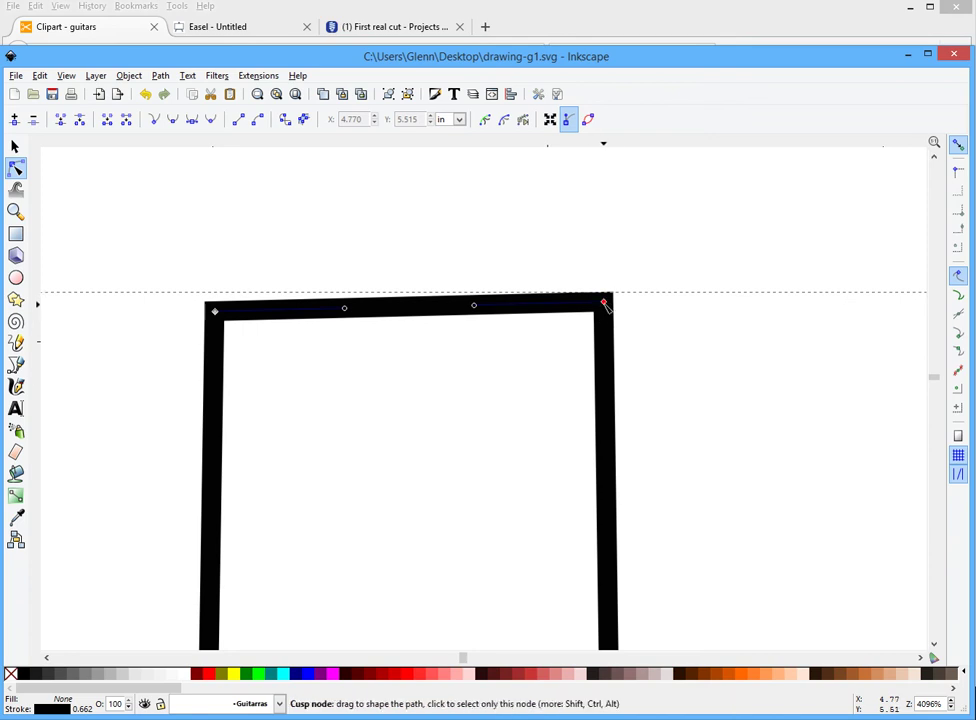
pyautogui.moveTo(605, 305); pyautogui.dragTo(604, 313)
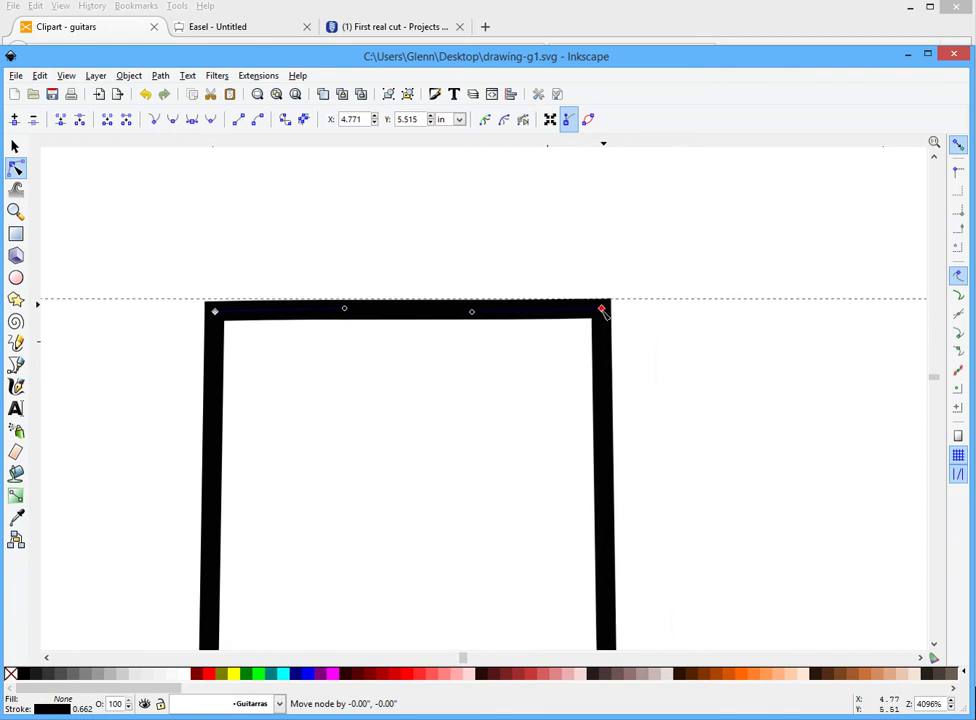
pyautogui.scroll(-4, 345, 316)
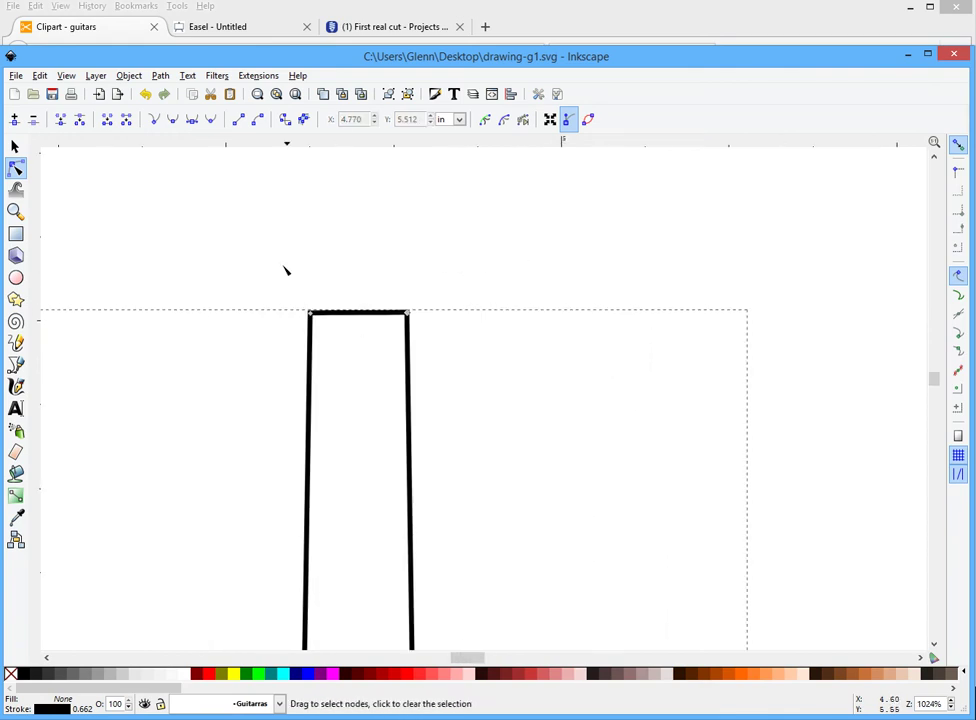
# - Drag the neck's top-edge nodes straight down to a short stub between the horns, then return to the Selector
pyautogui.moveTo(255, 257); pyautogui.dragTo(427, 346)
pyautogui.scroll(-4, 427, 346)
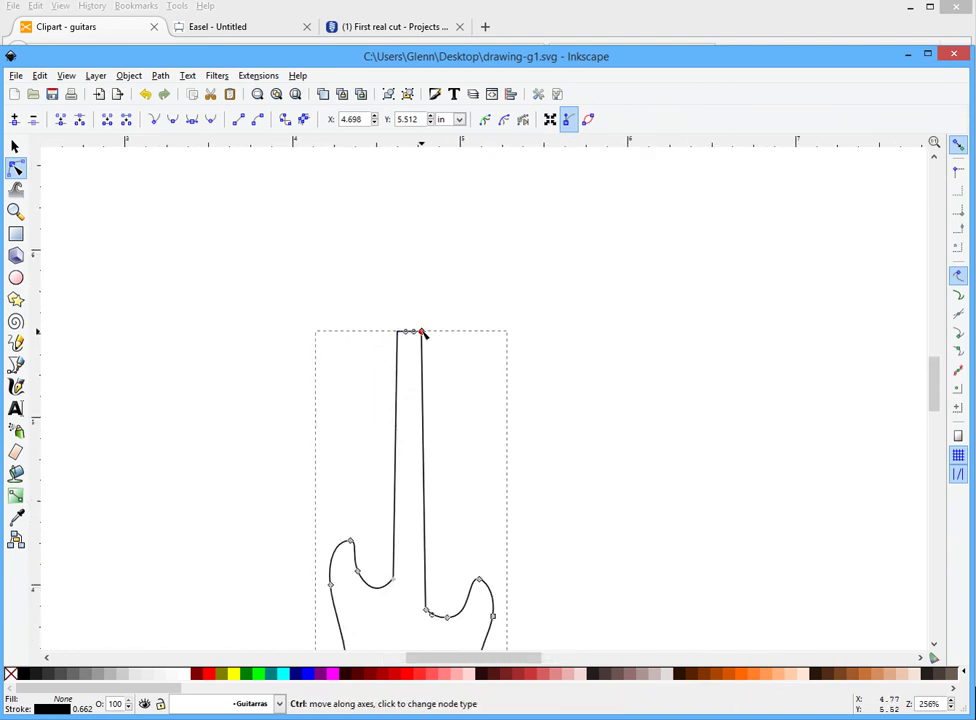
pyautogui.moveTo(424, 341); pyautogui.dragTo(425, 566)
pyautogui.scroll(-5, 452, 559)
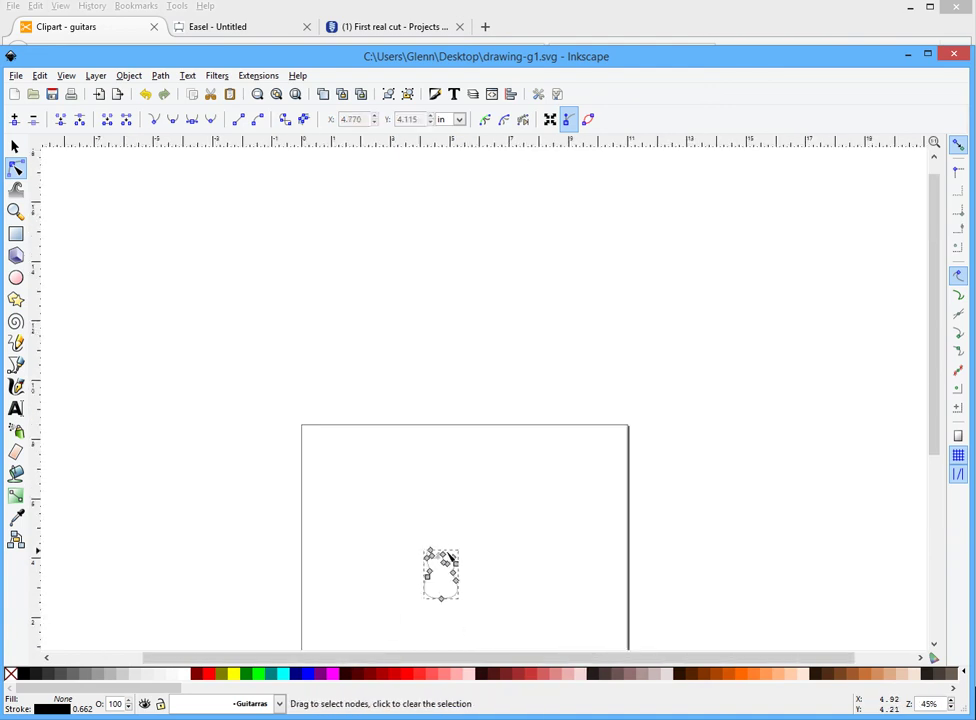
pyautogui.scroll(4, 442, 615)
pyautogui.scroll(1, 454, 611)
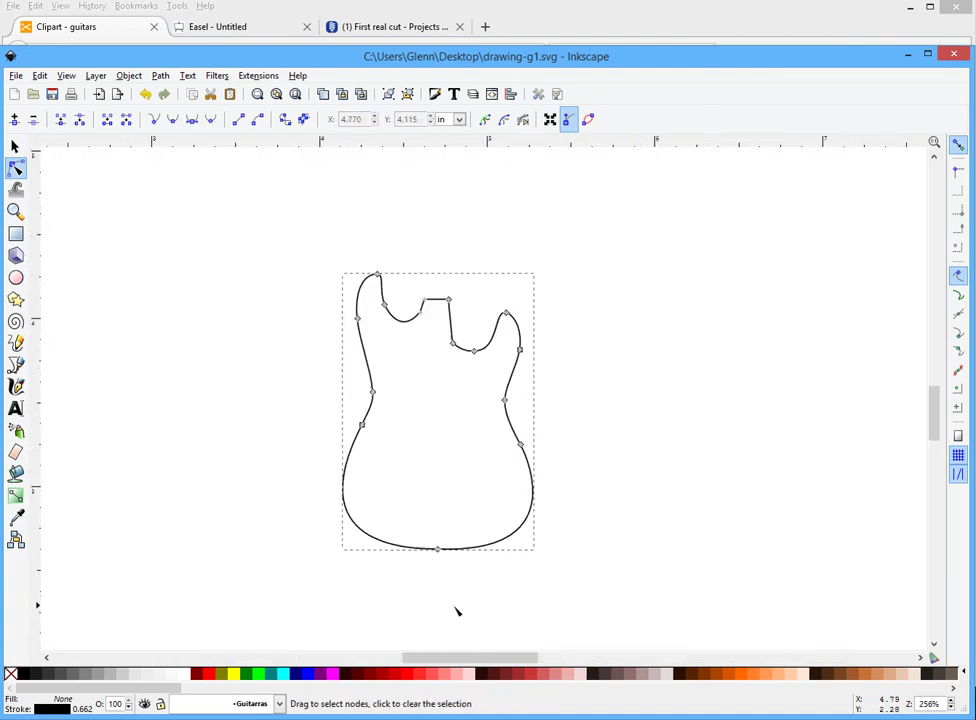
pyautogui.moveTo(4, 148); pyautogui.dragTo(8, 150)
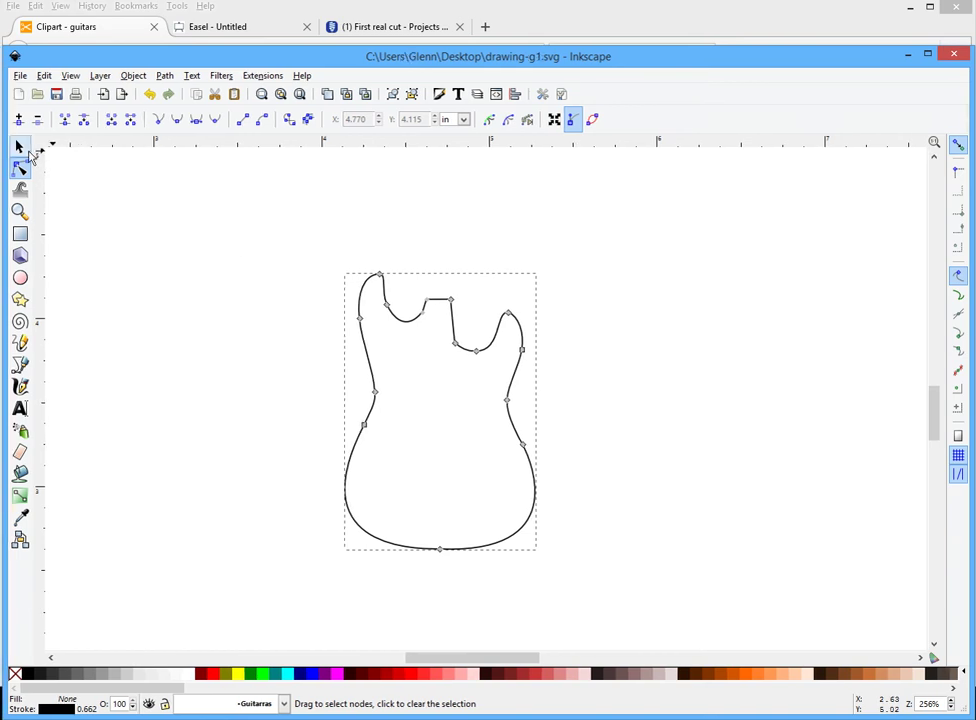
pyautogui.click(19, 147)
# - Simplify the body outline path to smooth its sharp corner
pyautogui.click(209, 290)
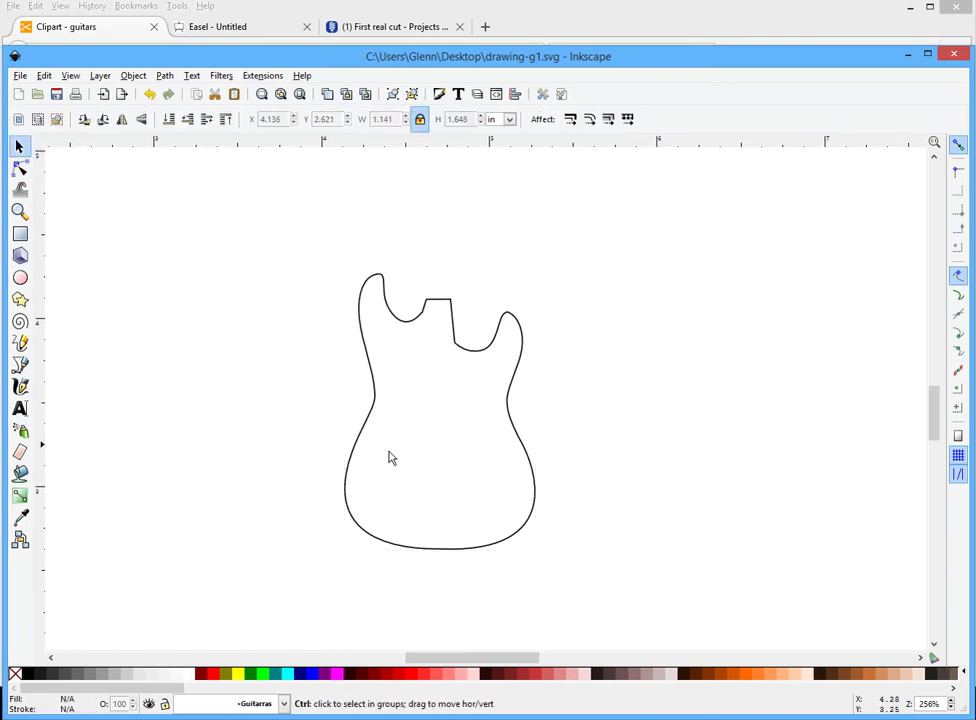
pyautogui.scroll(7, 420, 318)
pyautogui.scroll(-1, 392, 349)
pyautogui.scroll(2, 265, 410)
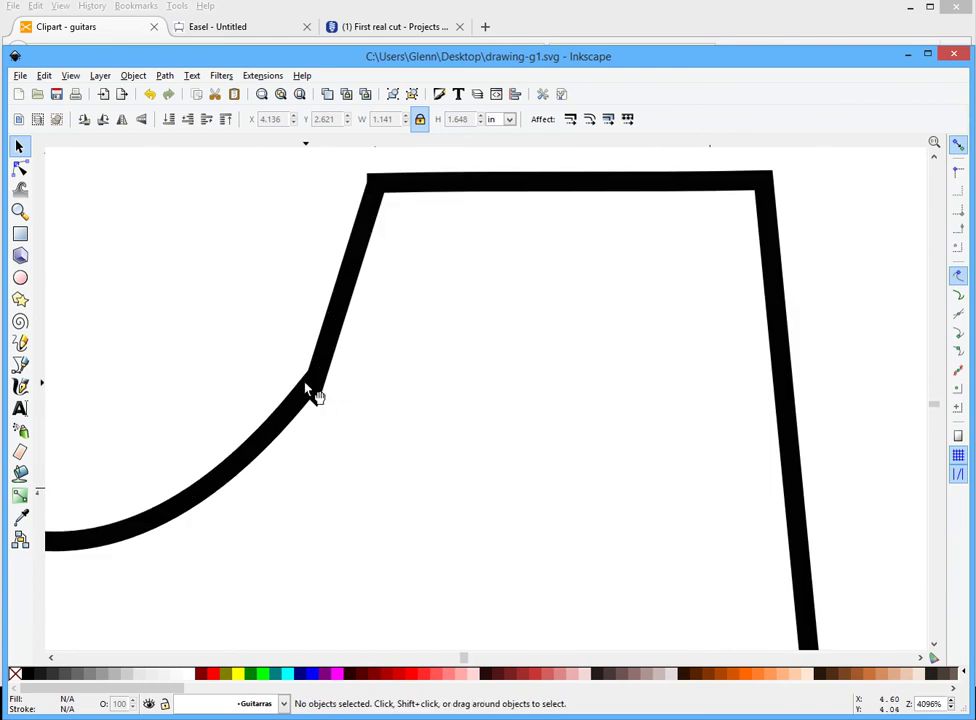
pyautogui.doubleClick(316, 378)
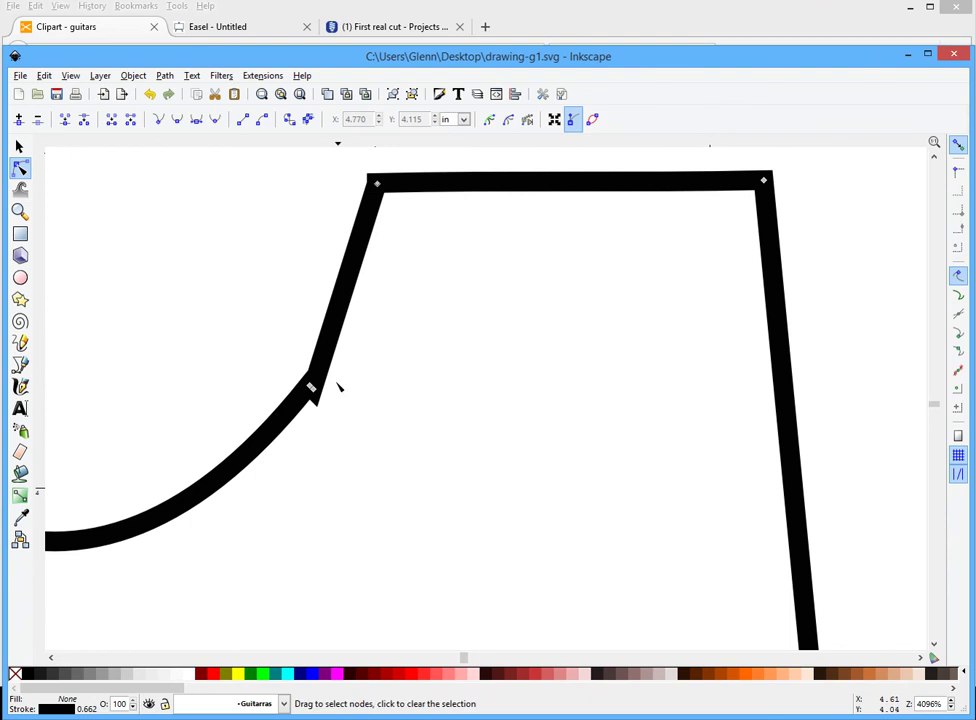
pyautogui.click(165, 76)
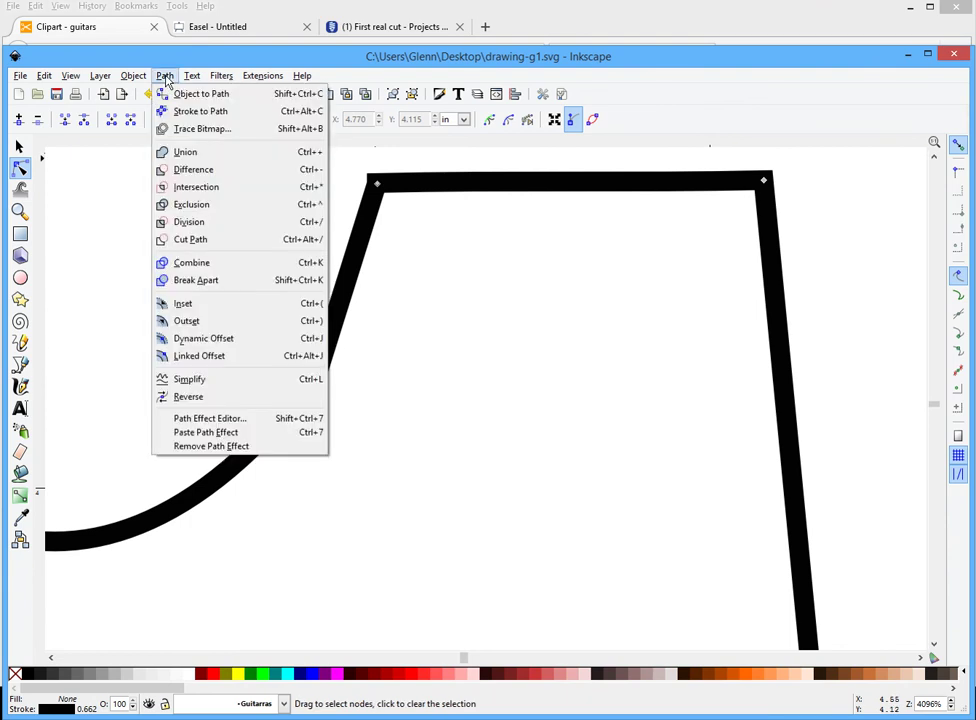
pyautogui.click(190, 379)
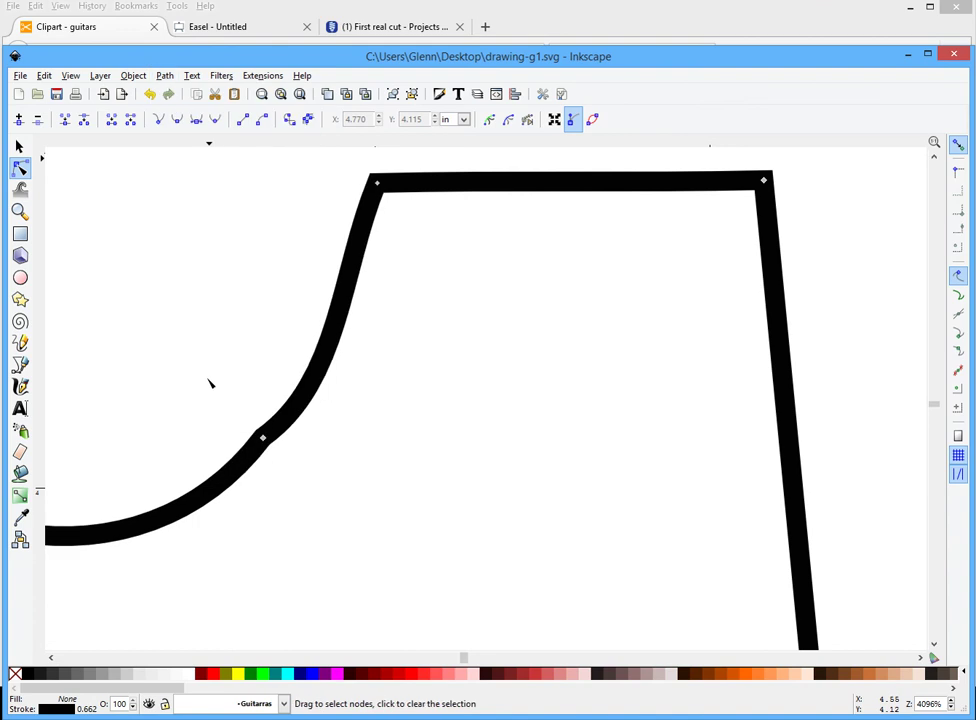
# - Reshape the cutaway curves beside the neck stub, leaving a 19-node body outline about 1.141 × 1.647 in
pyautogui.scroll(-3, 379, 373)
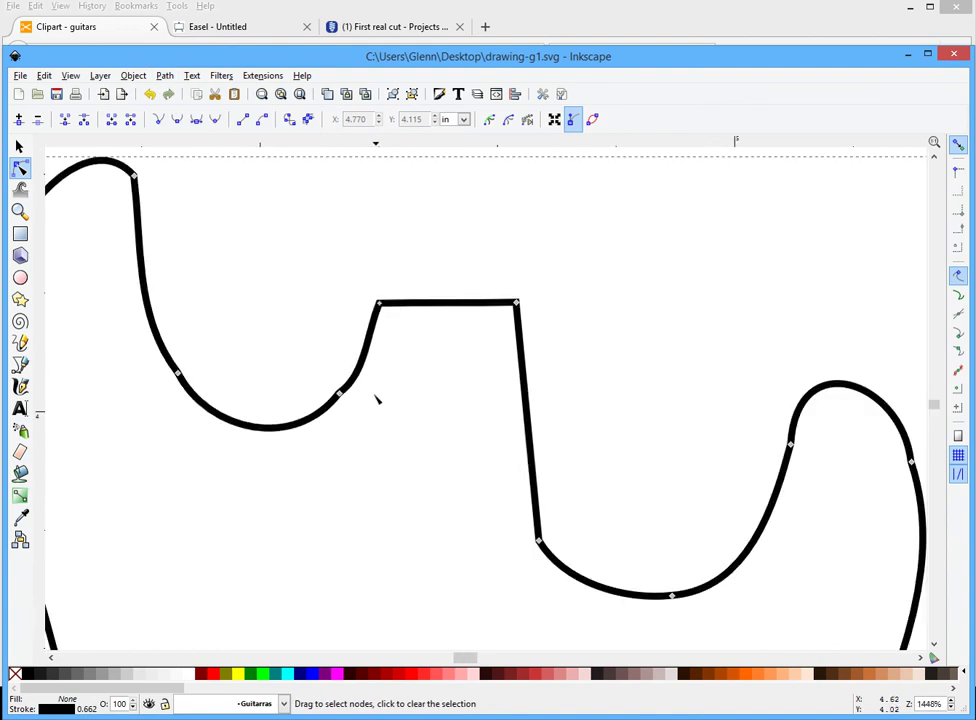
pyautogui.scroll(2, 337, 410)
pyautogui.click(344, 381)
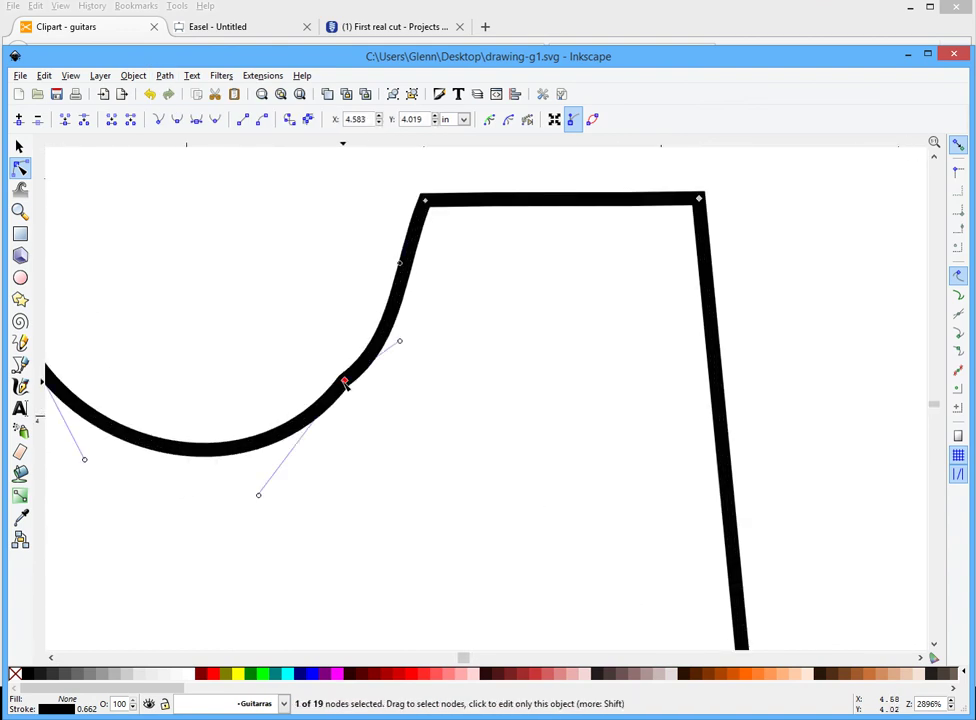
pyautogui.moveTo(400, 340); pyautogui.dragTo(400, 305)
pyautogui.scroll(-3, 462, 397)
pyautogui.scroll(3, 288, 371)
pyautogui.moveTo(409, 522); pyautogui.dragTo(437, 521)
pyautogui.scroll(-2, 470, 575)
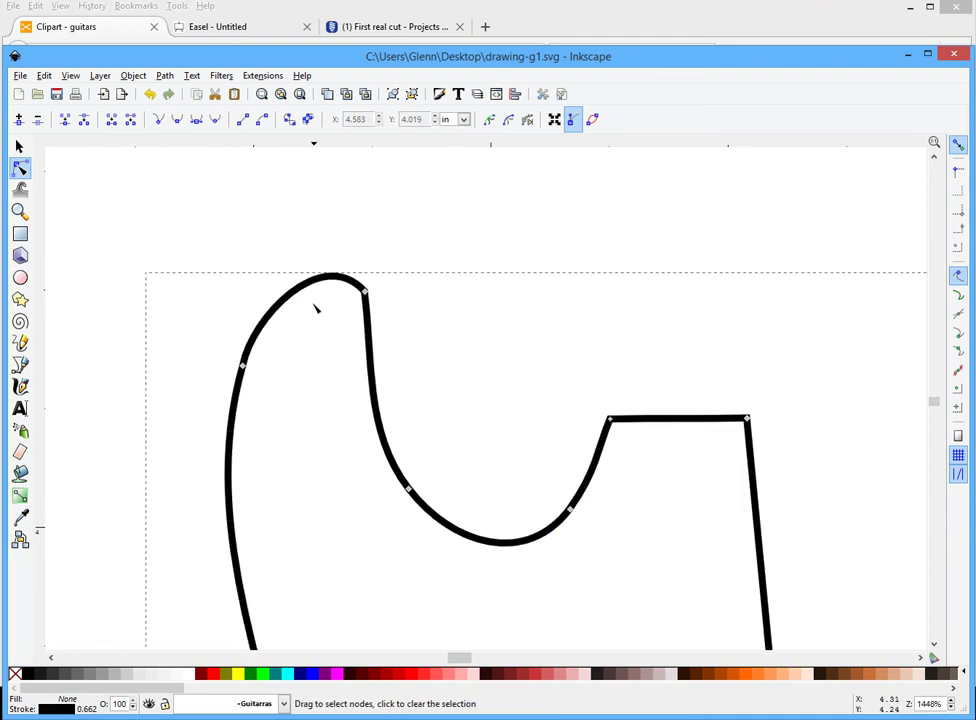
pyautogui.scroll(-3, 316, 309)
pyautogui.scroll(-1, 375, 632)
pyautogui.scroll(1, 377, 624)
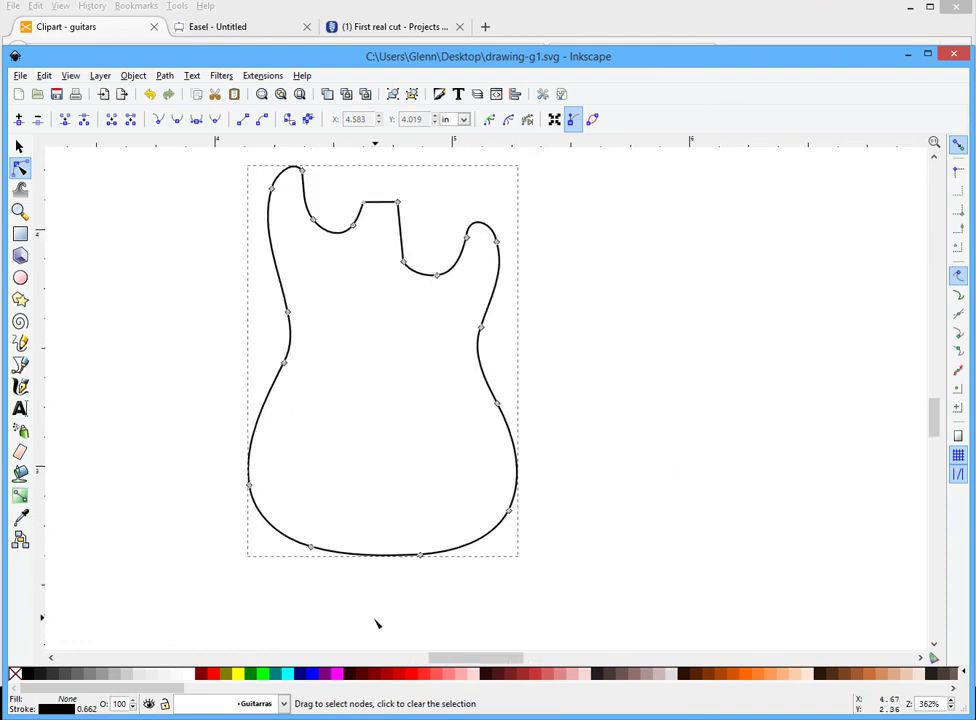
pyautogui.scroll(2, 368, 185)
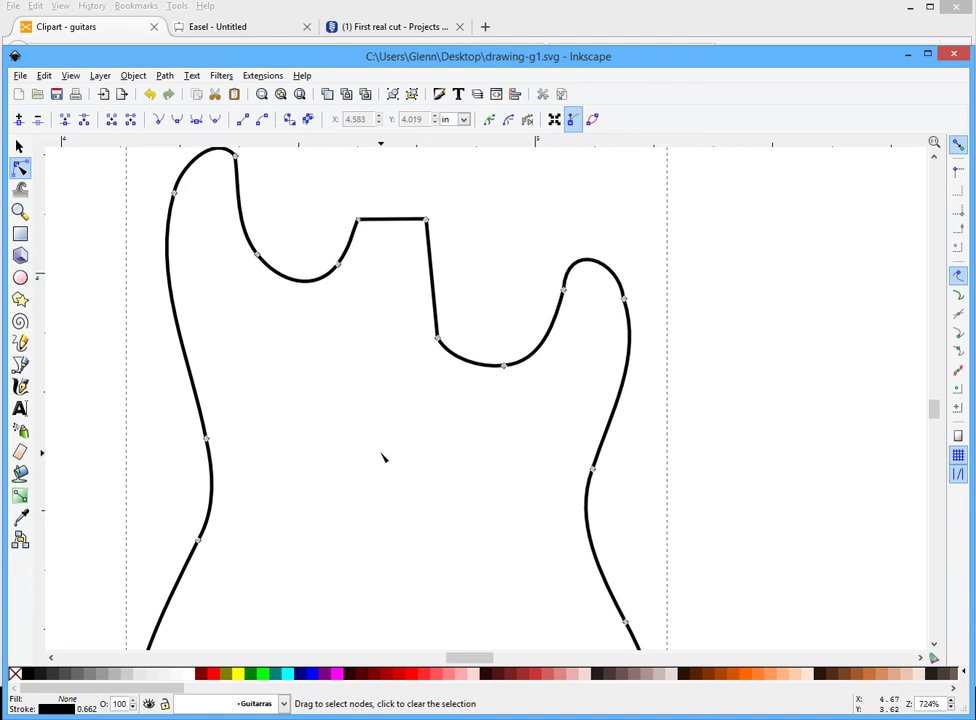
pyautogui.scroll(-3, 383, 457)
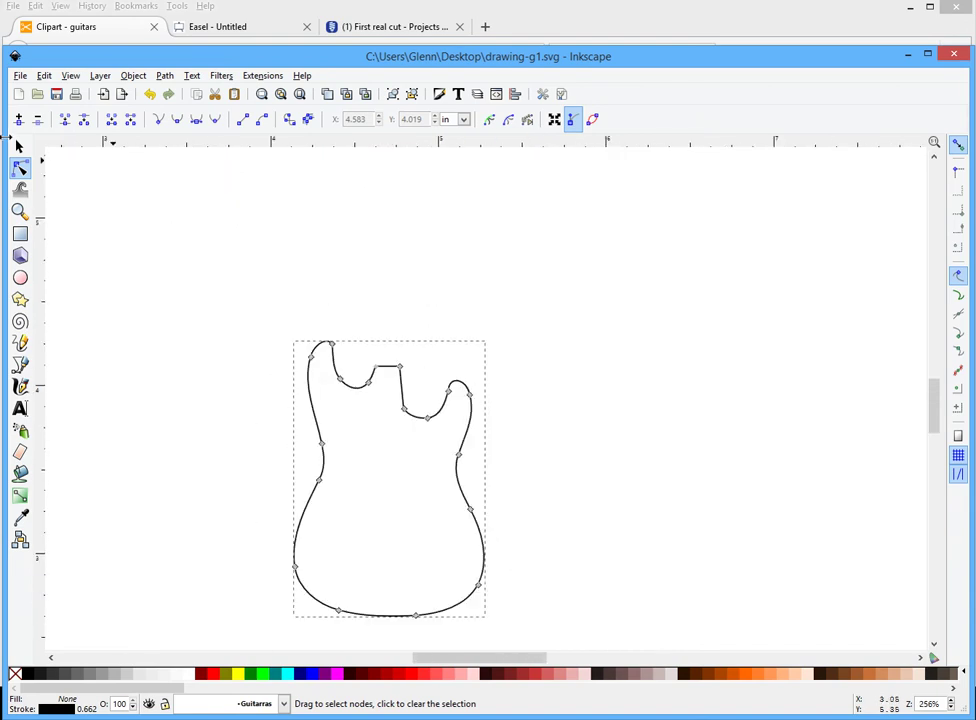
pyautogui.click(19, 146)
pyautogui.scroll(-1, 278, 259)
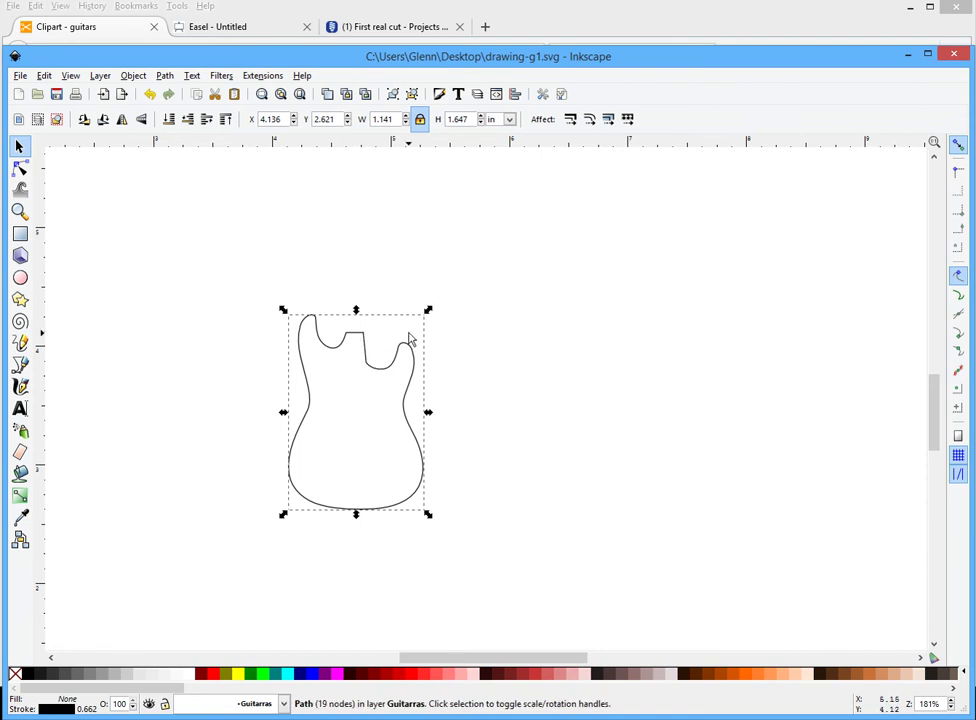
# - With proportions locked, resize the guitar to 6 in high (4.156 × 6.000 in) and move it onto the page
pyautogui.scroll(-2, 493, 358)
pyautogui.scroll(1, 503, 357)
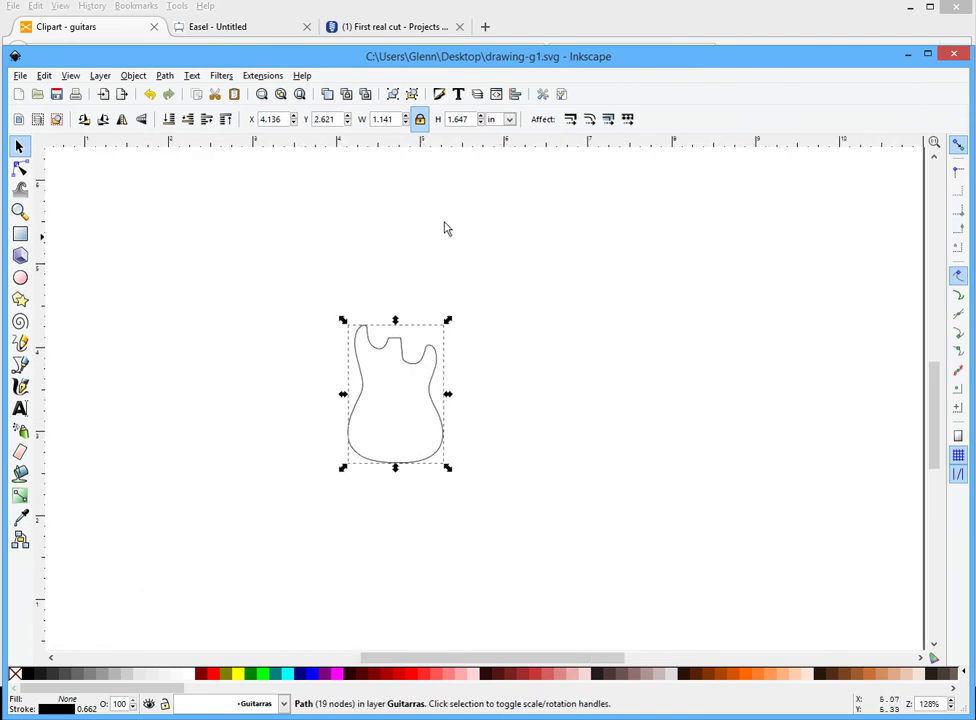
pyautogui.click(420, 119)
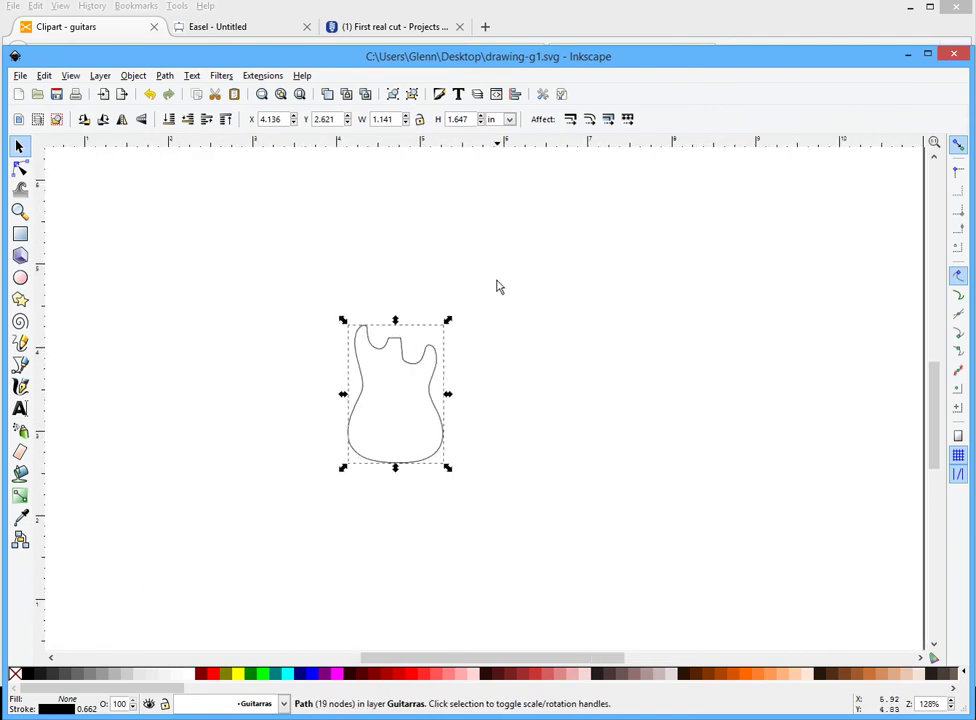
pyautogui.click(419, 120)
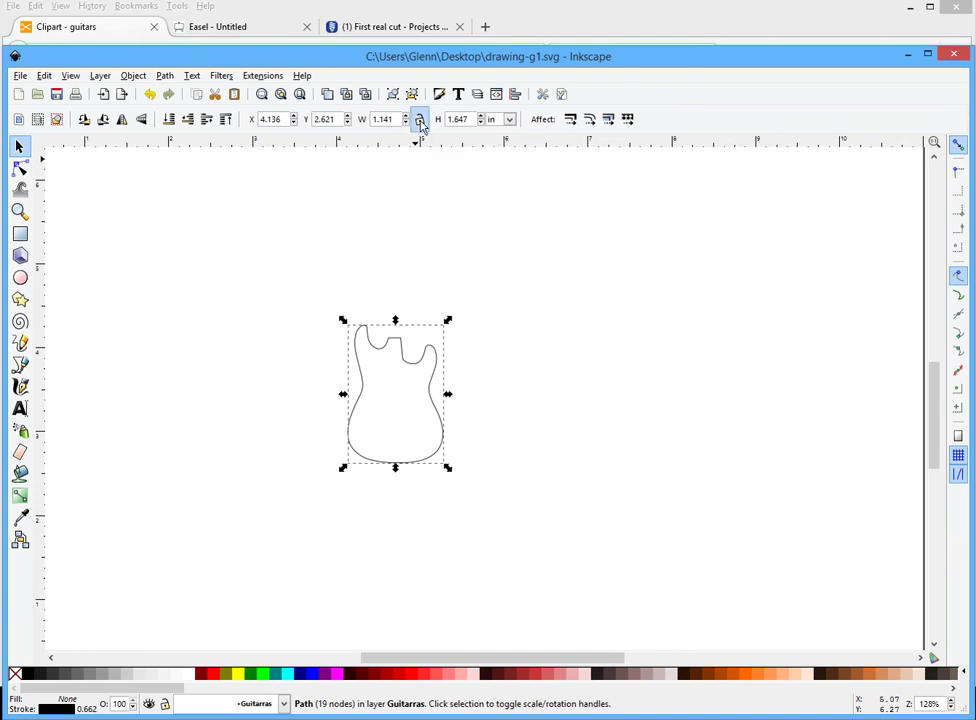
pyautogui.doubleClick(473, 119)
pyautogui.press('Return')
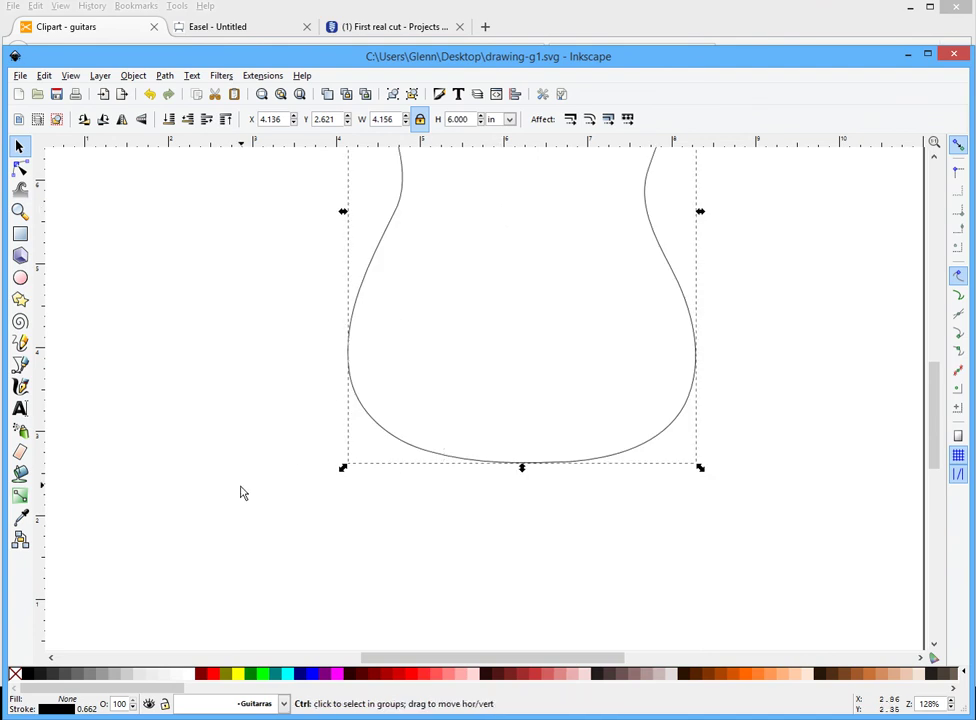
pyautogui.keyDown('ctrl'); pyautogui.scroll(-3, 240, 503); pyautogui.keyUp('ctrl')
pyautogui.keyDown('ctrl'); pyautogui.scroll(1, 242, 503); pyautogui.keyUp('ctrl')
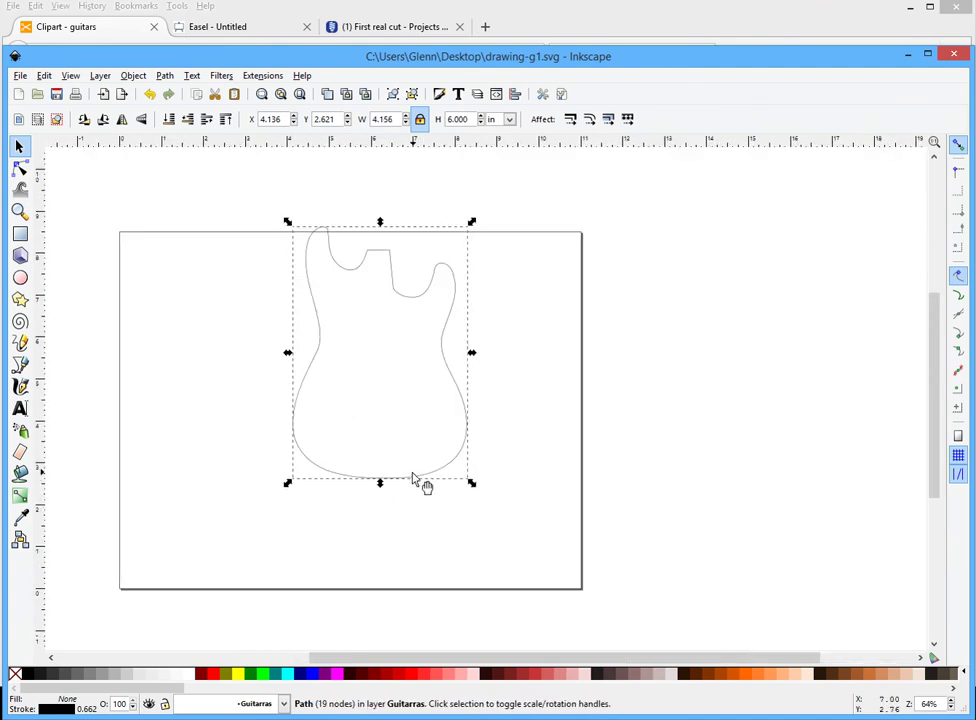
pyautogui.moveTo(418, 480); pyautogui.dragTo(370, 537)
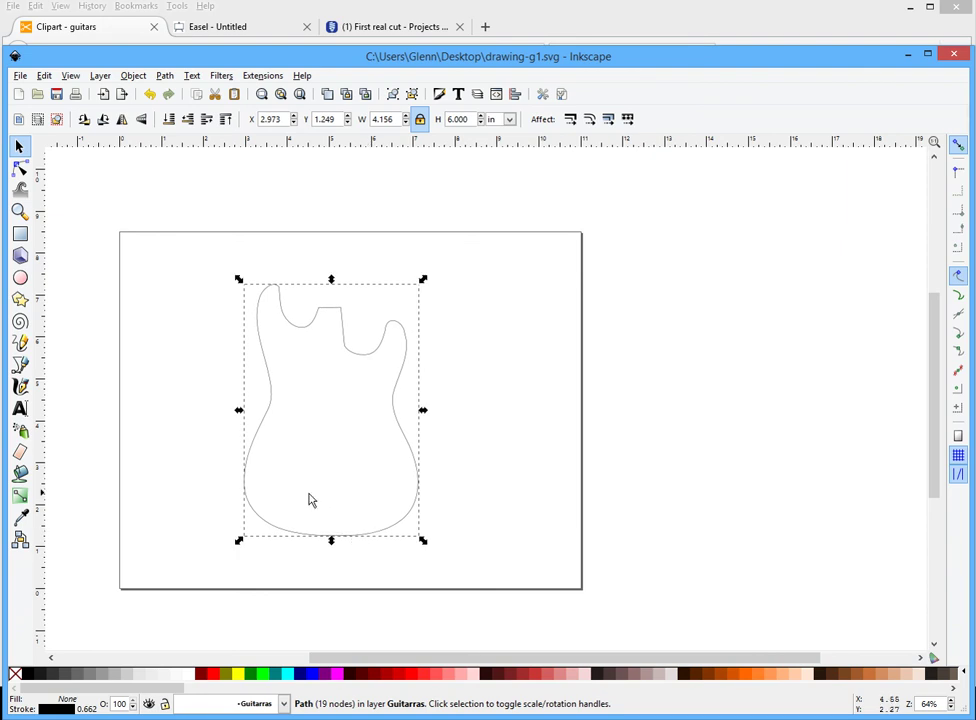
pyautogui.keyDown('ctrl'); pyautogui.scroll(1, 307, 499); pyautogui.keyUp('ctrl')
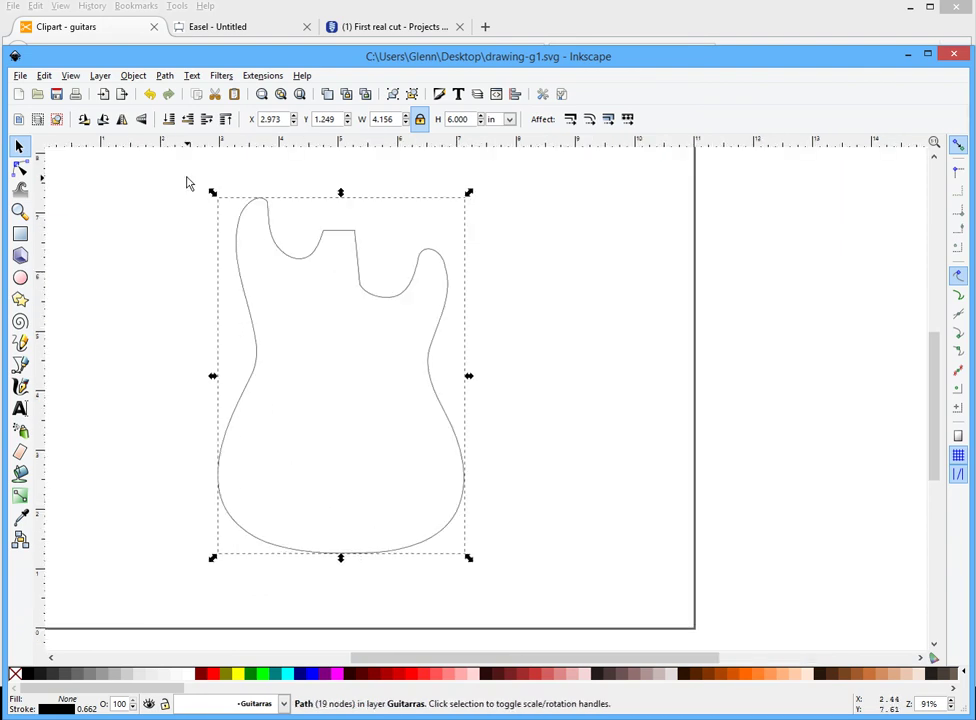
# - Set the guitar outline's stroke width to 0.25 in in Fill and Stroke
pyautogui.click(131, 78)
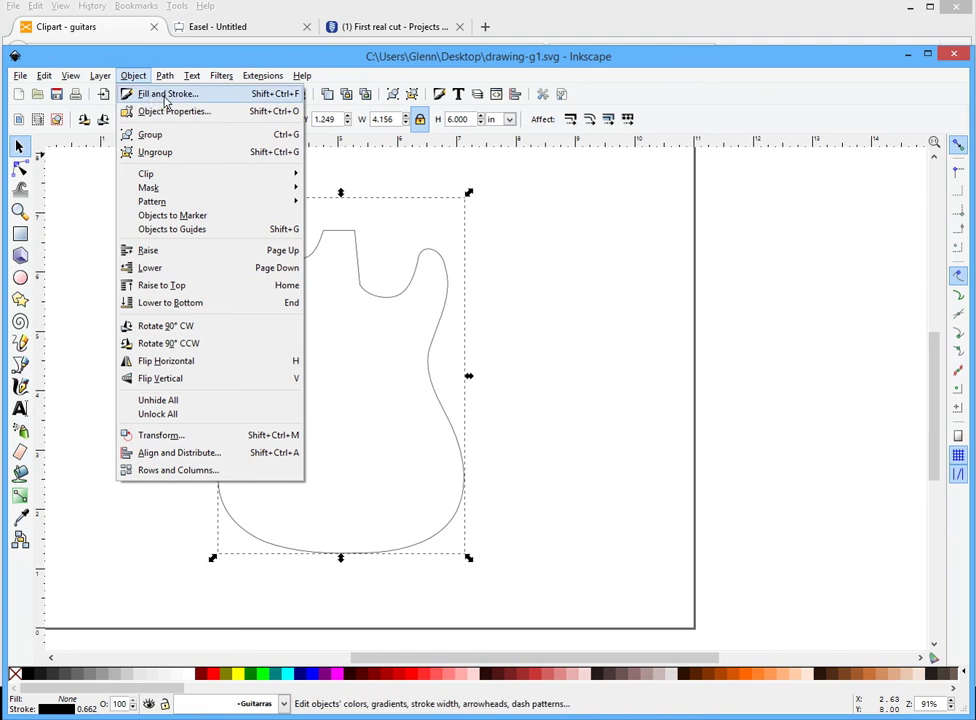
pyautogui.click(165, 96)
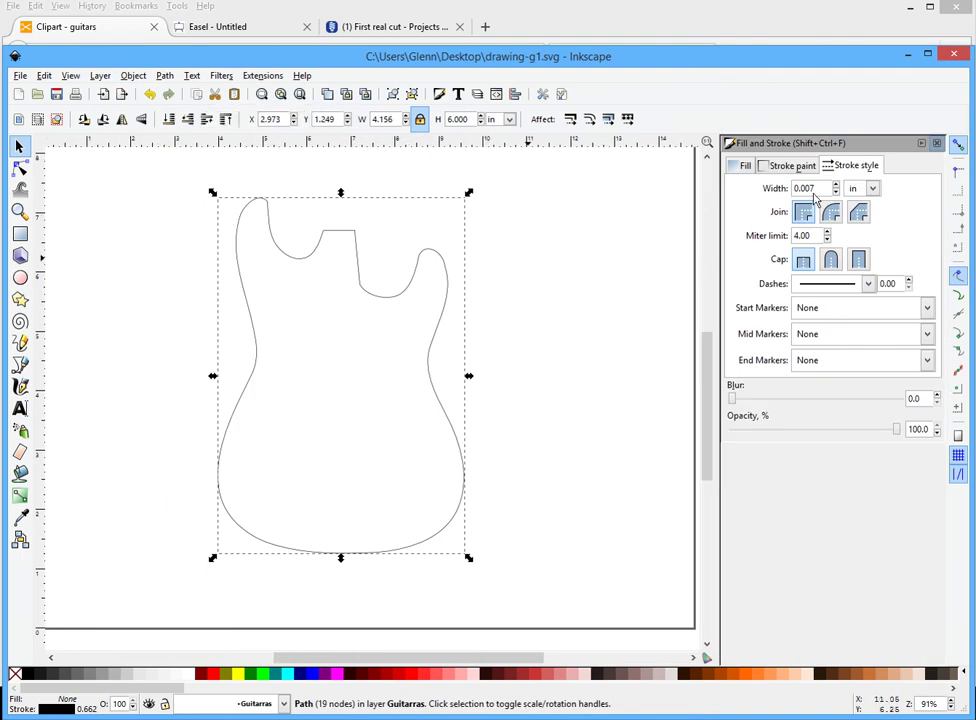
pyautogui.moveTo(822, 187); pyautogui.dragTo(783, 185)
pyautogui.press('BackSpace')
pyautogui.press('Return')
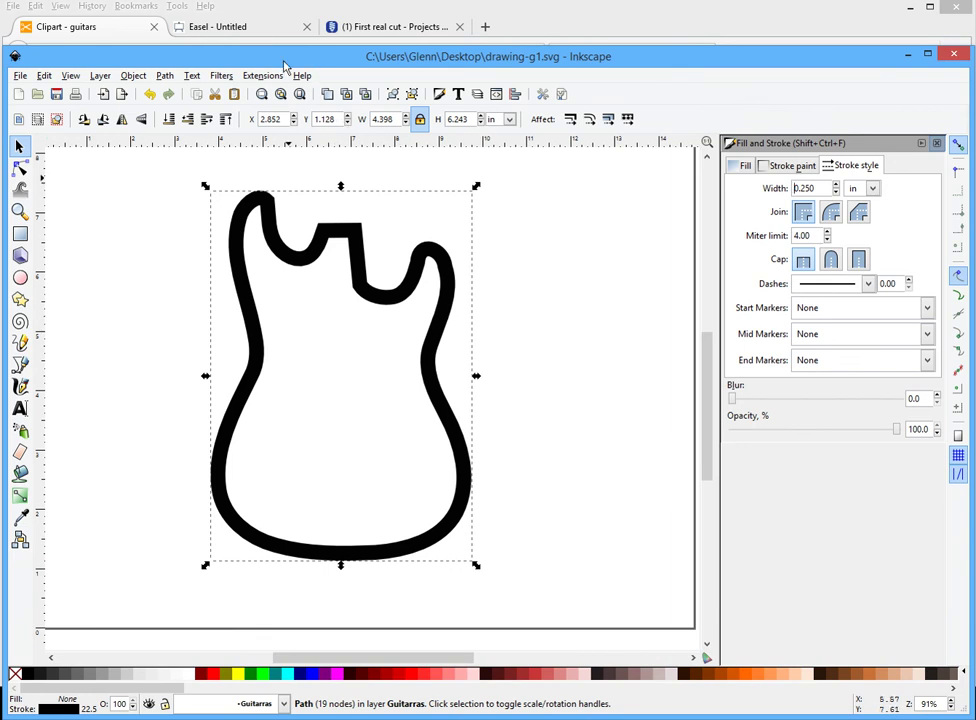
# - Convert the thick guitar stroke into a filled path with Stroke to Path
pyautogui.click(165, 76)
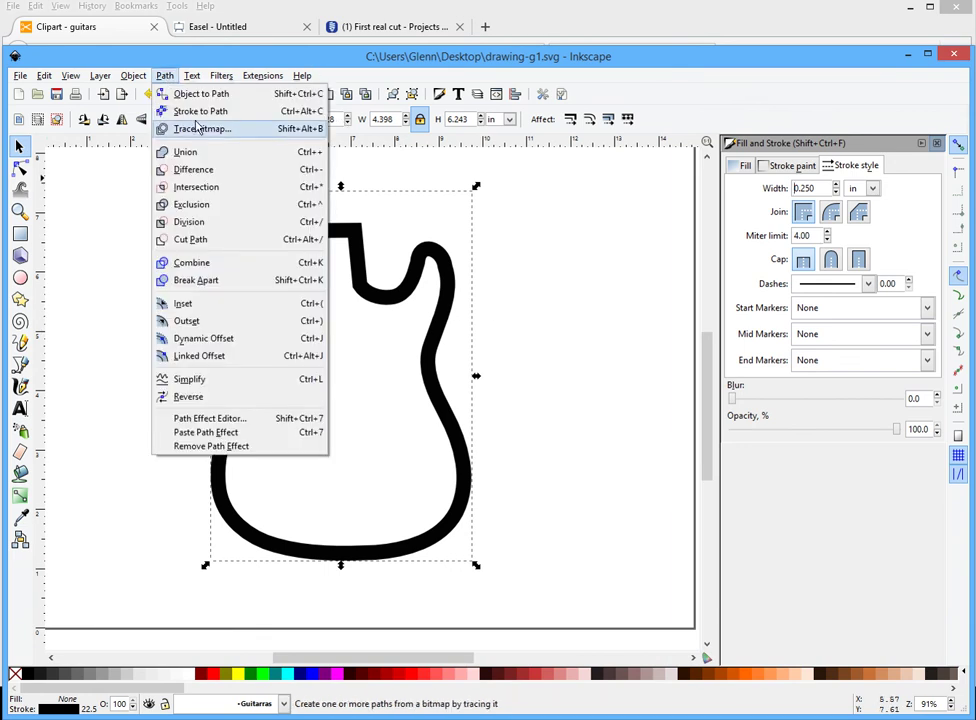
pyautogui.click(248, 112)
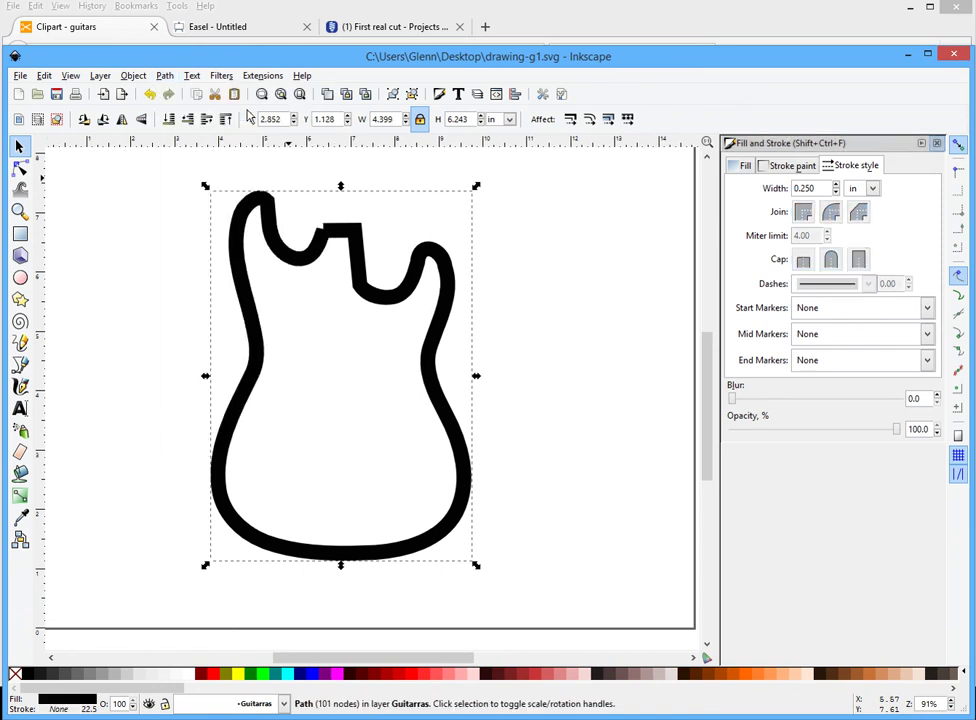
pyautogui.click(828, 187)
pyautogui.press('BackSpace')
pyautogui.press('BackSpace')
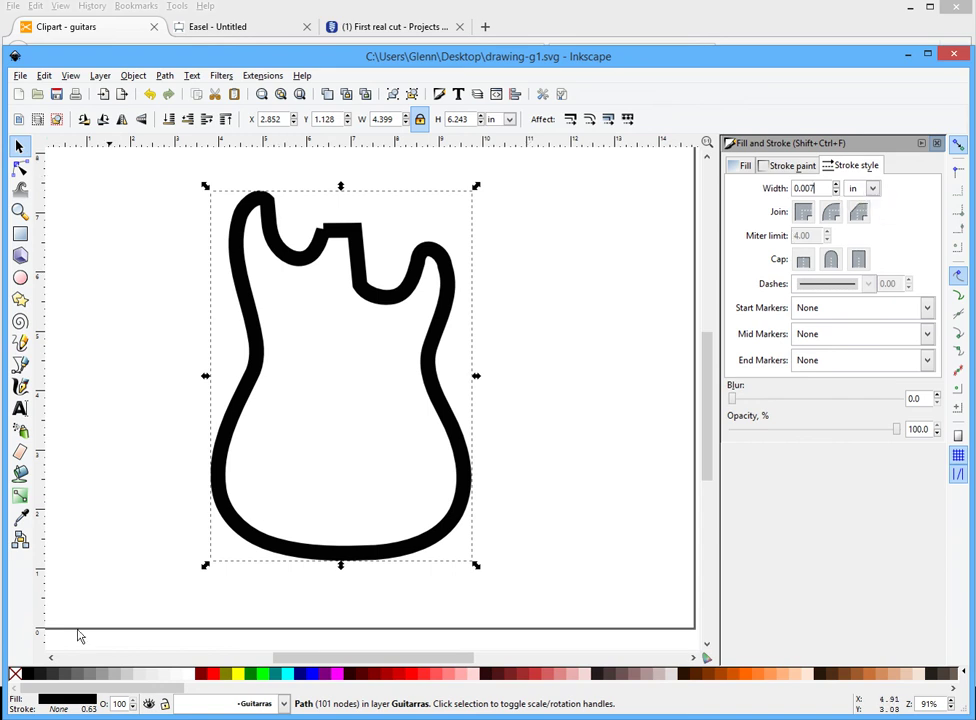
# - Remove the shape's fill and give it a thin black stroke, then deselect it
pyautogui.keyDown('shift'); pyautogui.click(16, 680); pyautogui.keyUp('shift')
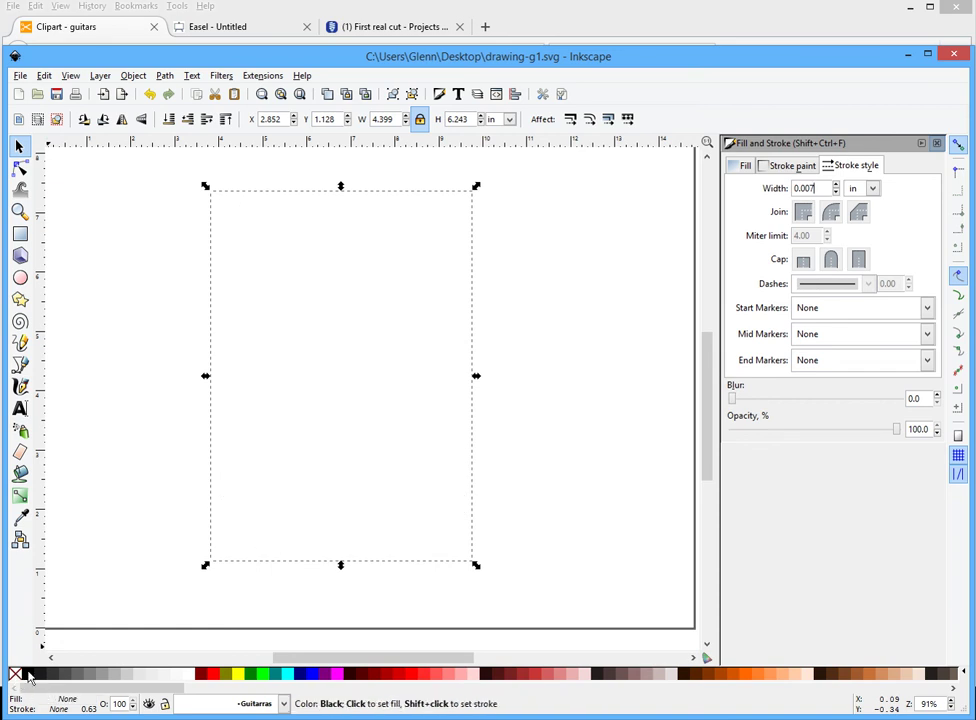
pyautogui.keyDown('shift'); pyautogui.click(28, 678); pyautogui.keyUp('shift')
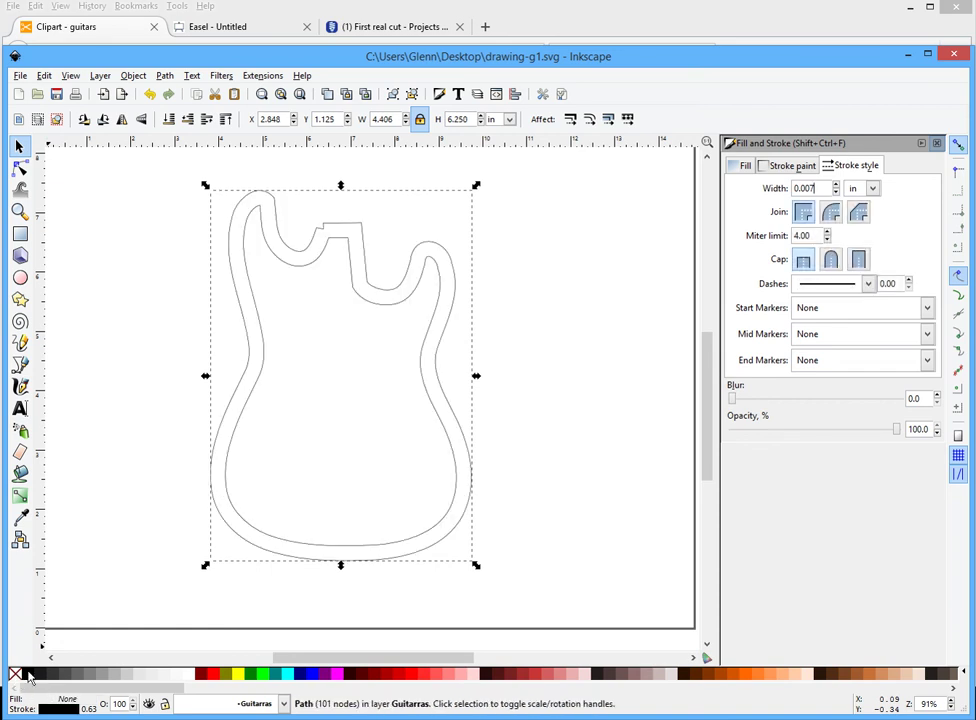
pyautogui.click(529, 343)
# - Edit the outline's nodes, moving the stray node near the notch to tidy the edge
pyautogui.scroll(5, 300, 231)
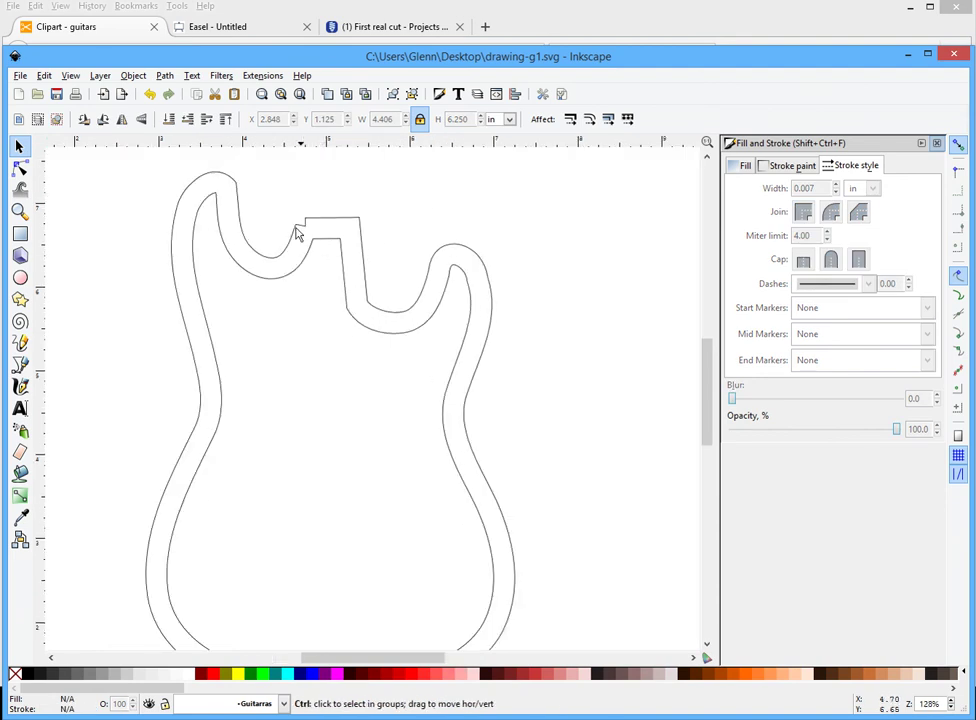
pyautogui.scroll(2, 462, 244)
pyautogui.scroll(-3, 430, 220)
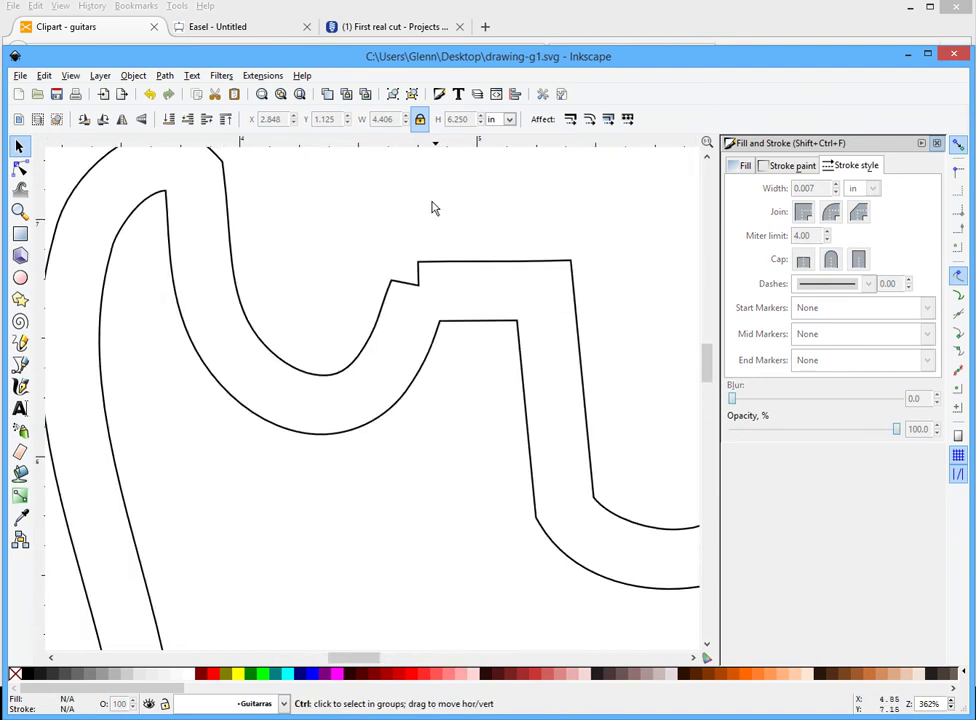
pyautogui.scroll(2, 436, 240)
pyautogui.doubleClick(410, 356)
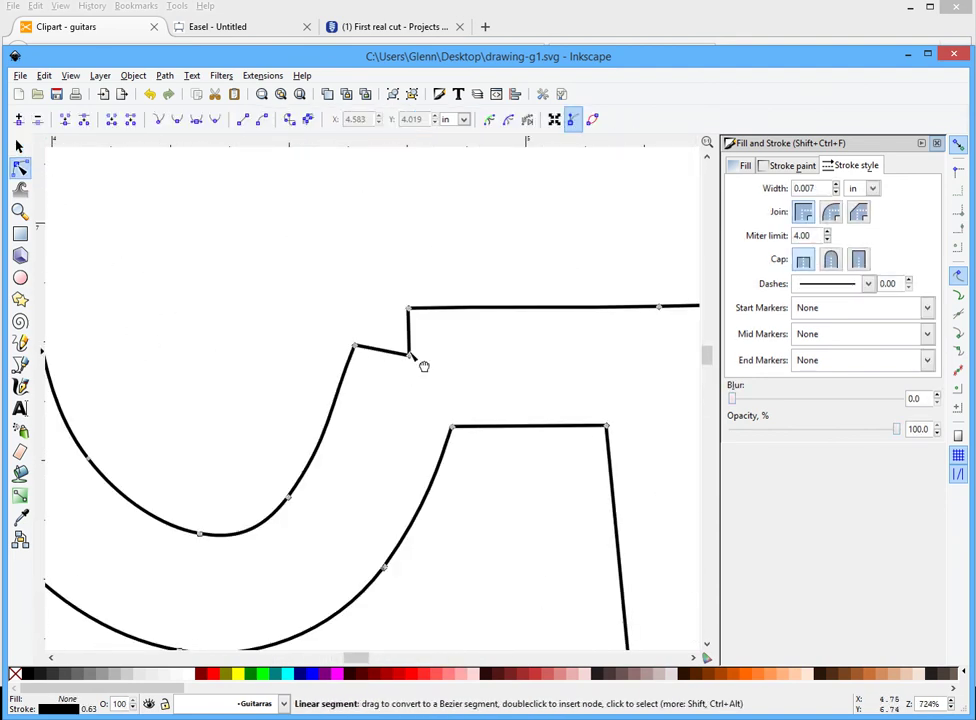
pyautogui.moveTo(410, 358); pyautogui.dragTo(395, 323)
pyautogui.scroll(-4, 395, 347)
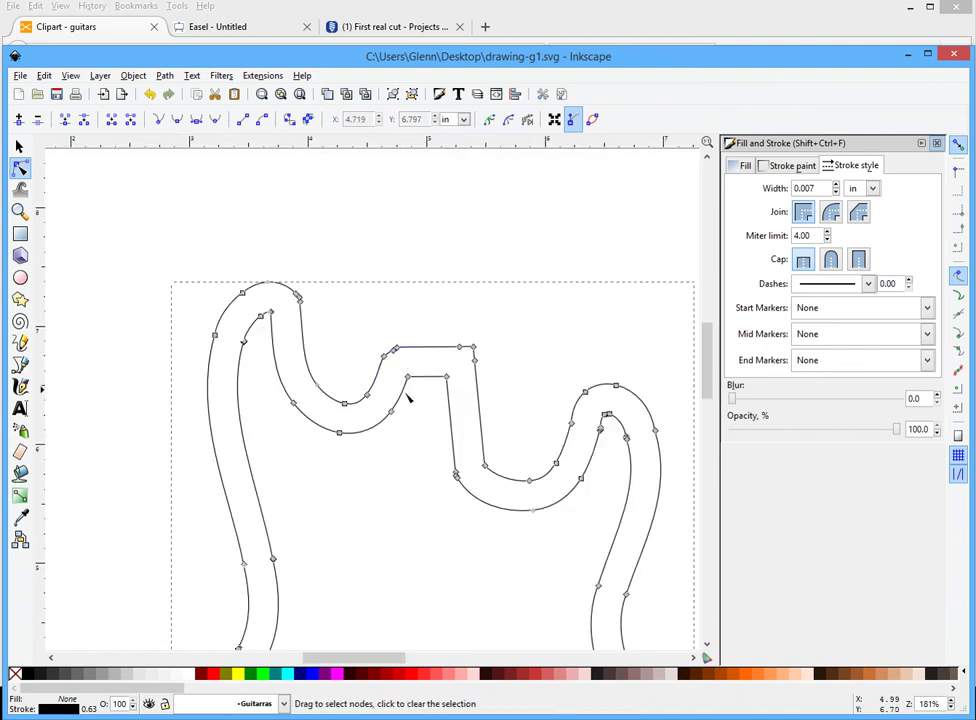
pyautogui.click(408, 366)
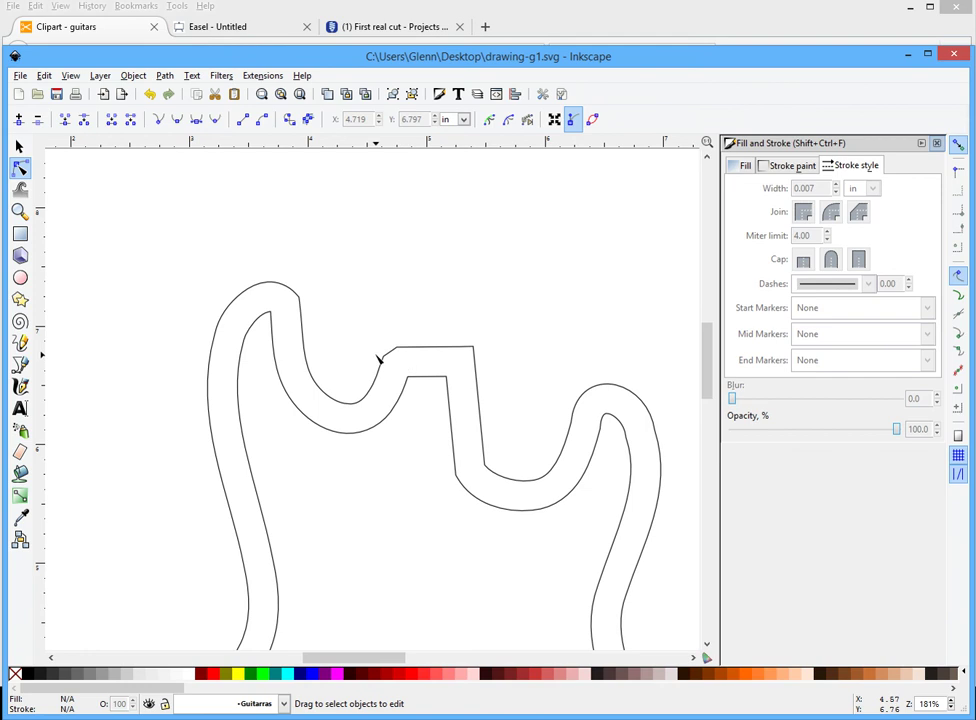
pyautogui.scroll(3, 380, 358)
pyautogui.click(399, 352)
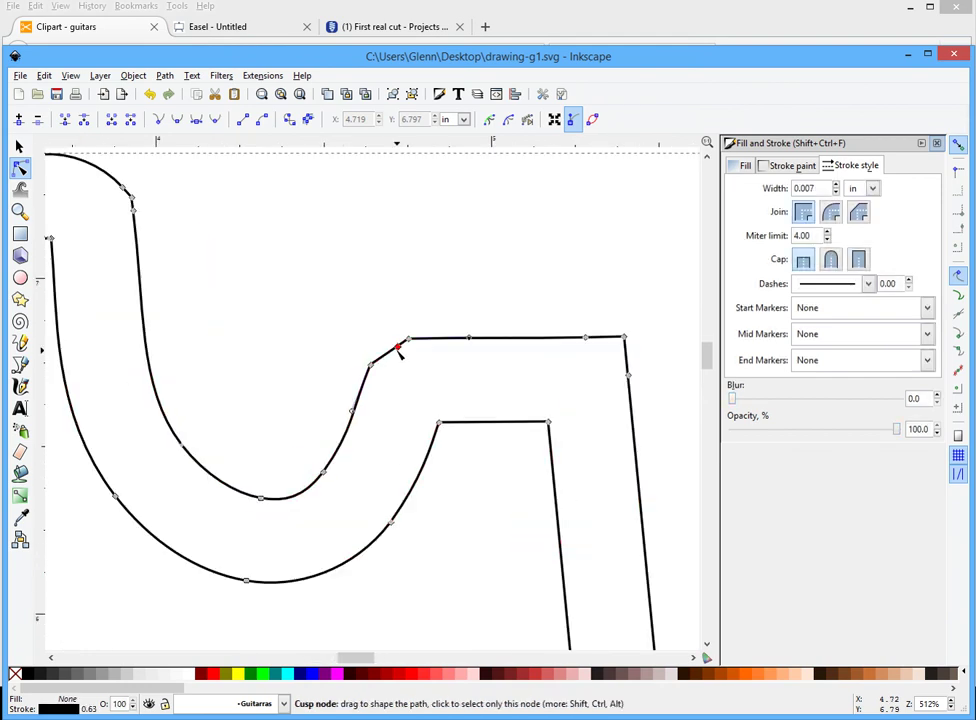
pyautogui.click(398, 348)
pyautogui.scroll(2, 403, 355)
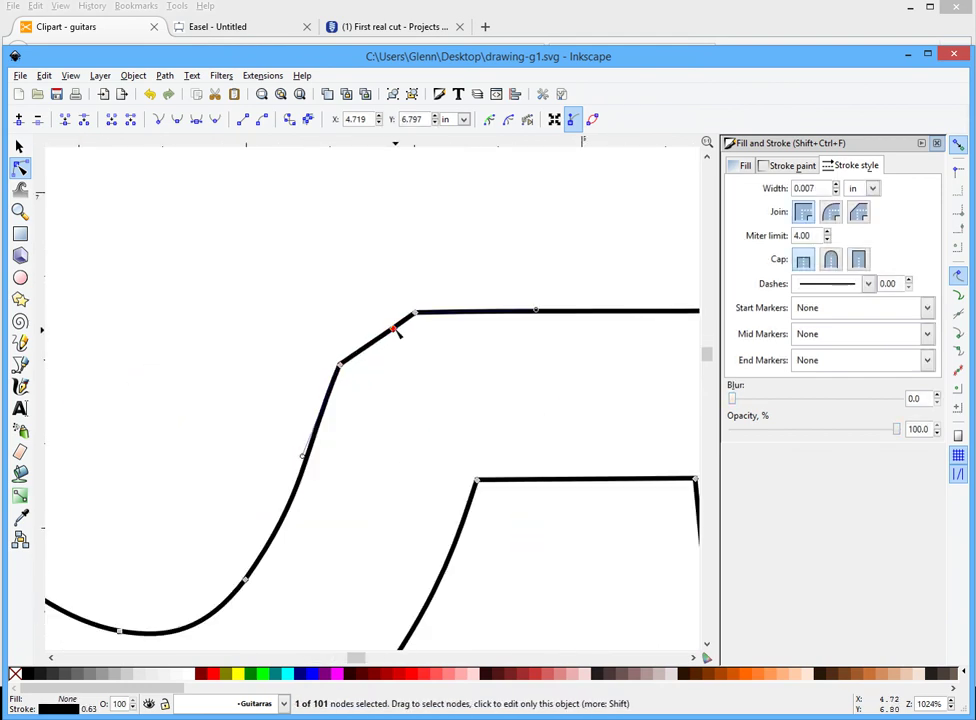
pyautogui.press('Escape')
pyautogui.scroll(-2, 394, 392)
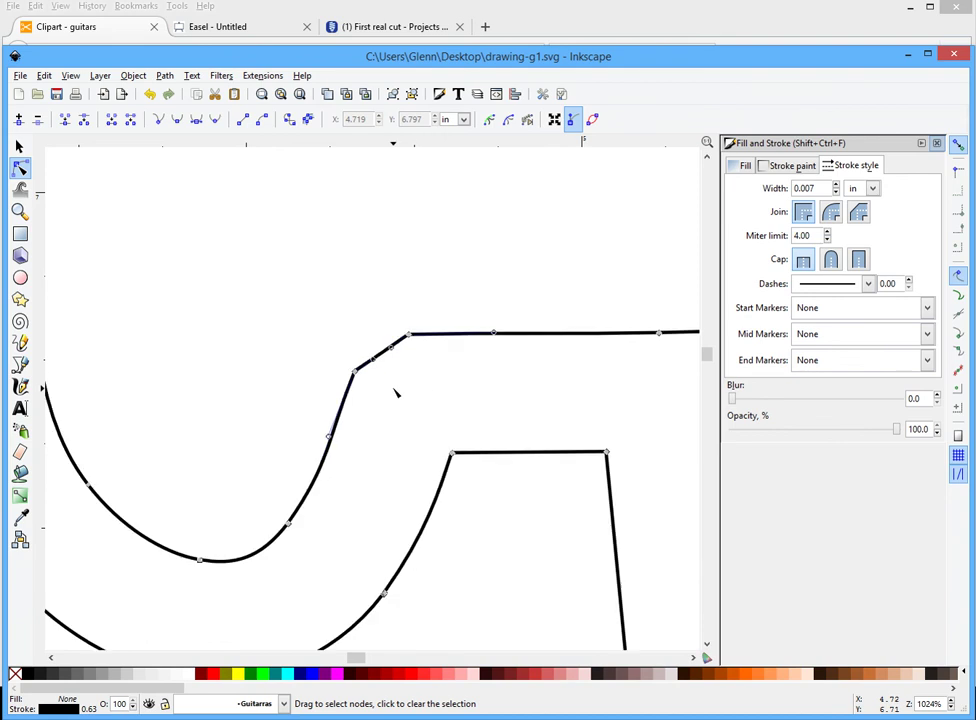
pyautogui.press('Escape')
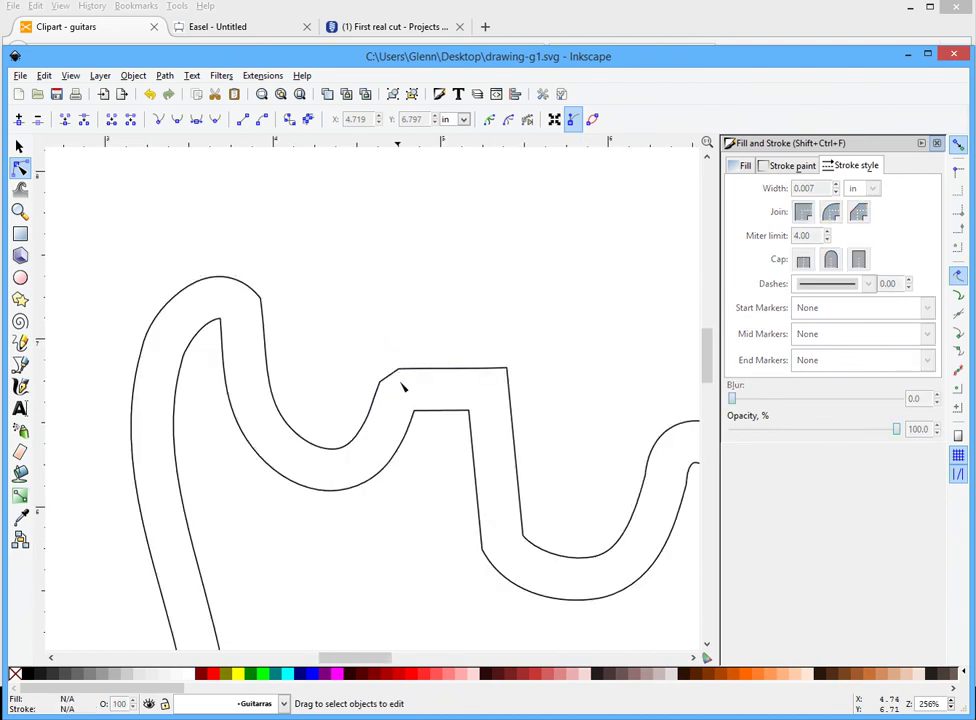
# - Curve the sharp corner node at the neck pocket into a smooth rounded segment
pyautogui.click(396, 367)
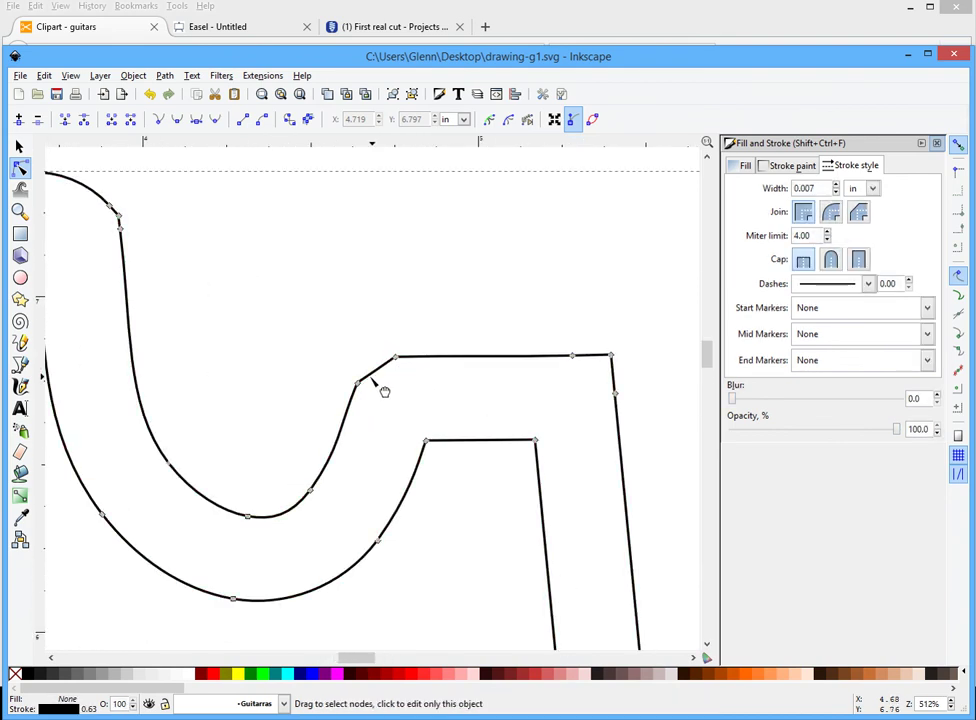
pyautogui.click(359, 384)
pyautogui.scroll(2, 366, 388)
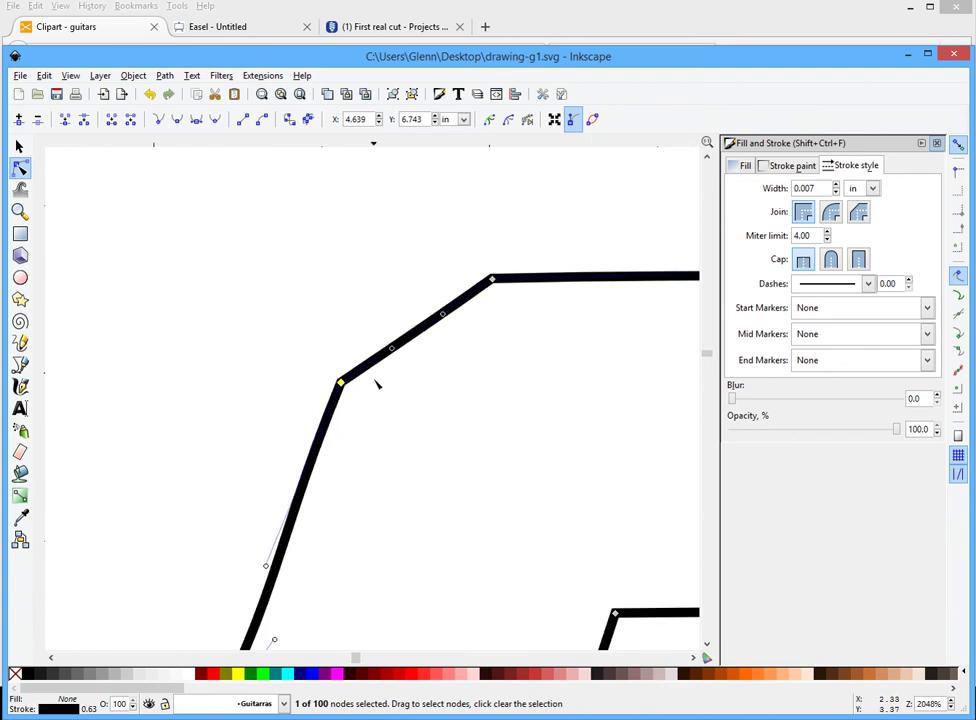
pyautogui.moveTo(393, 348)
pyautogui.mouseDown()
pyautogui.moveTo(418, 310)
pyautogui.moveTo(455, 322)
pyautogui.moveTo(438, 290)
pyautogui.moveTo(388, 298)
pyautogui.mouseUp()
pyautogui.click(329, 300)
pyautogui.press('Escape')
pyautogui.scroll(-6, 338, 342)
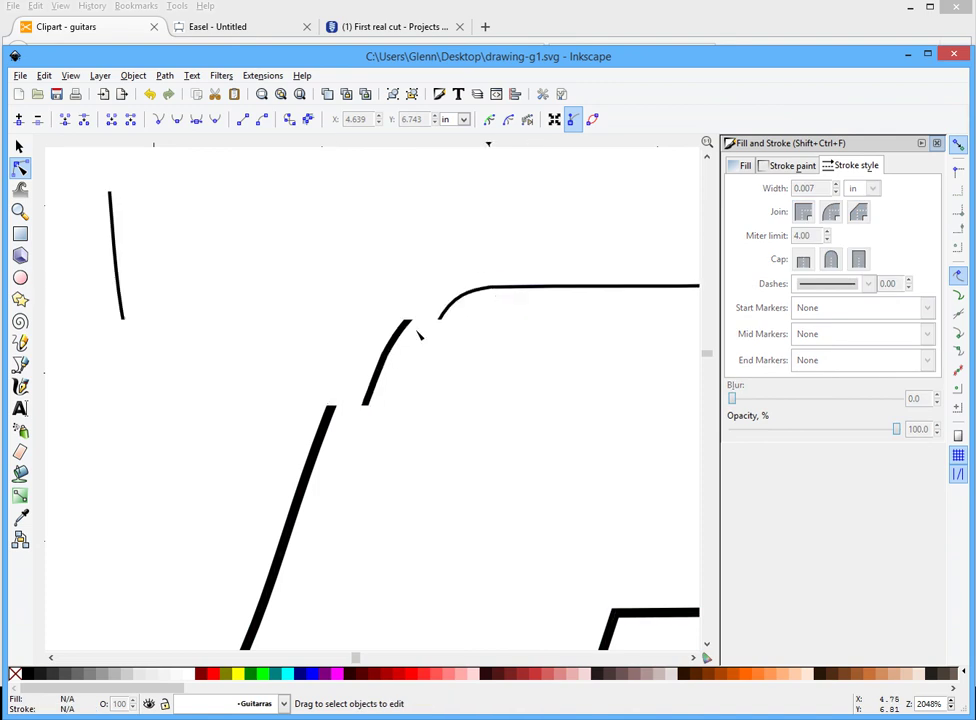
pyautogui.scroll(-3, 350, 342)
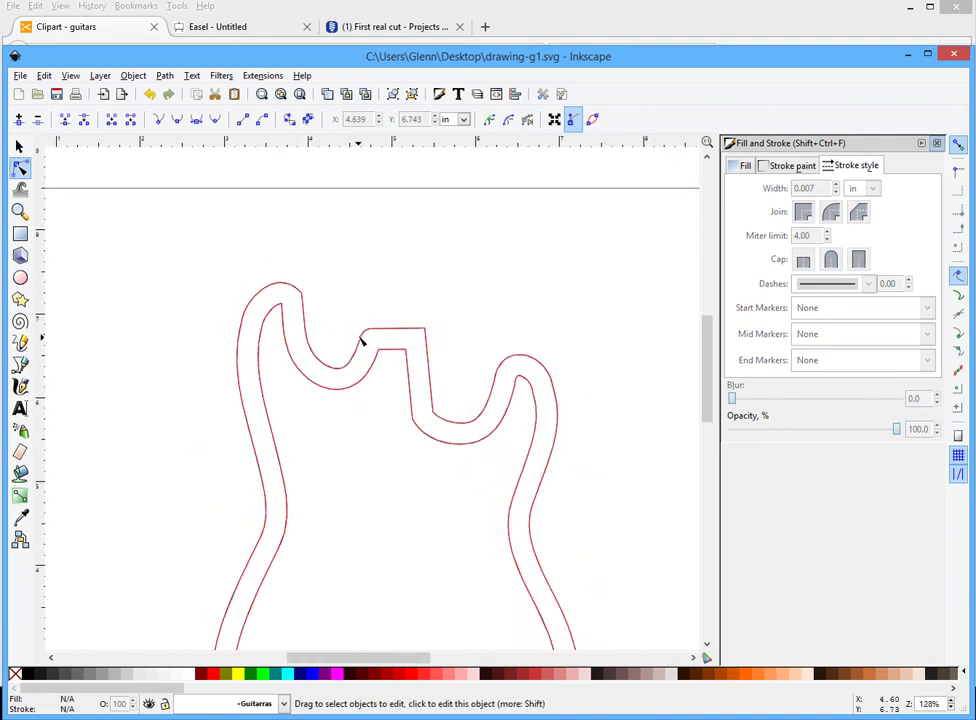
# - Select the guitar outline and drag it onto the page
pyautogui.click(18, 146)
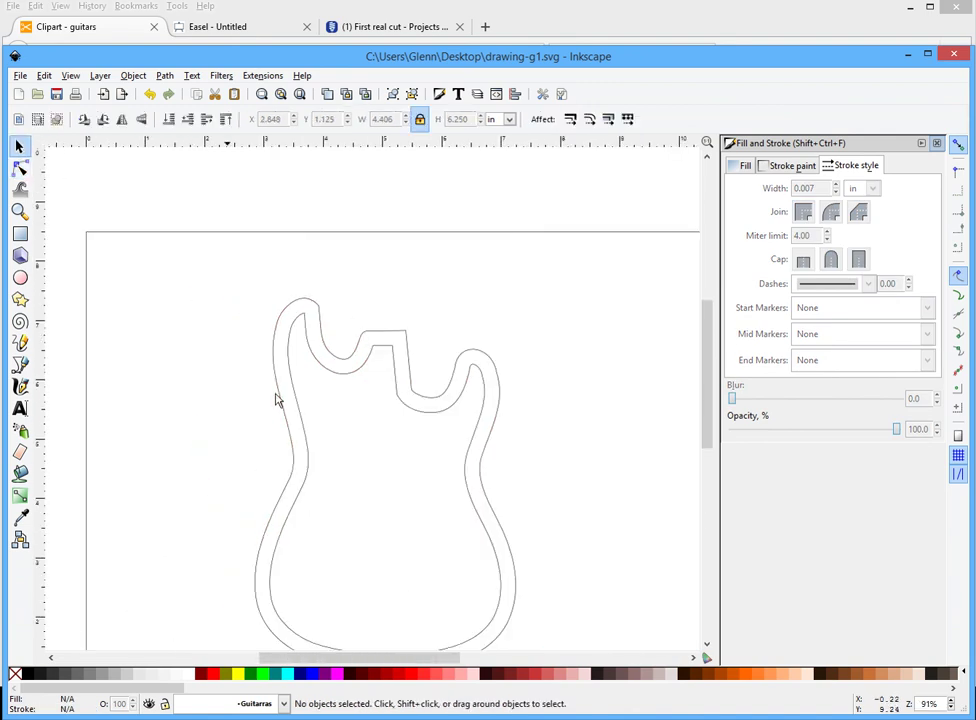
pyautogui.scroll(-1, 536, 366)
pyautogui.click(514, 405)
pyautogui.moveTo(557, 401); pyautogui.dragTo(514, 398)
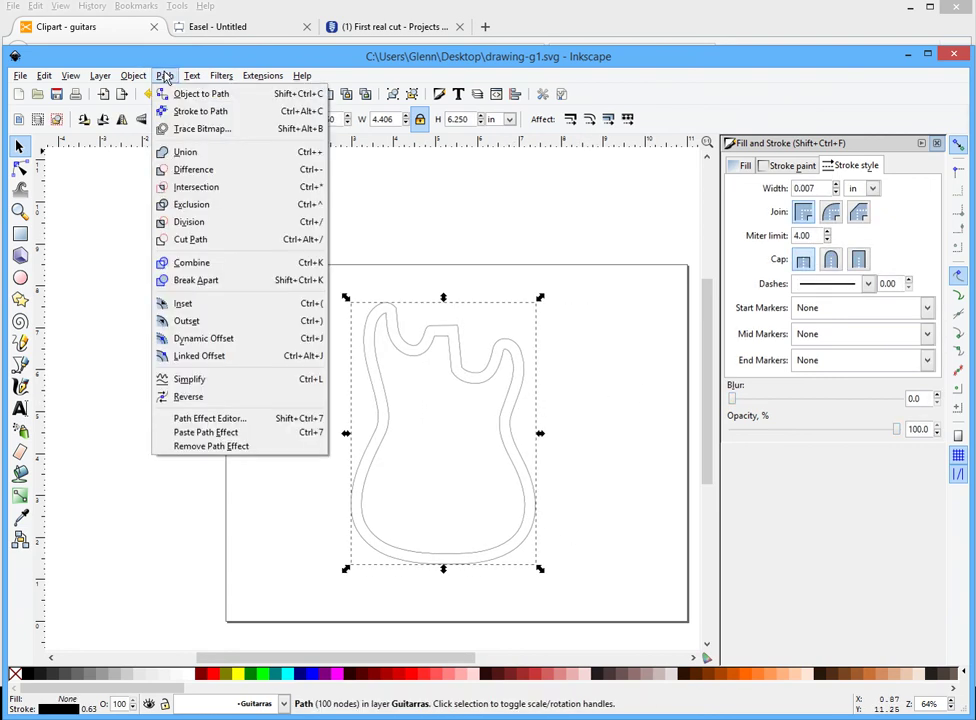
# - Break the outline apart into separate inner and outer paths and check each one
pyautogui.click(218, 281)
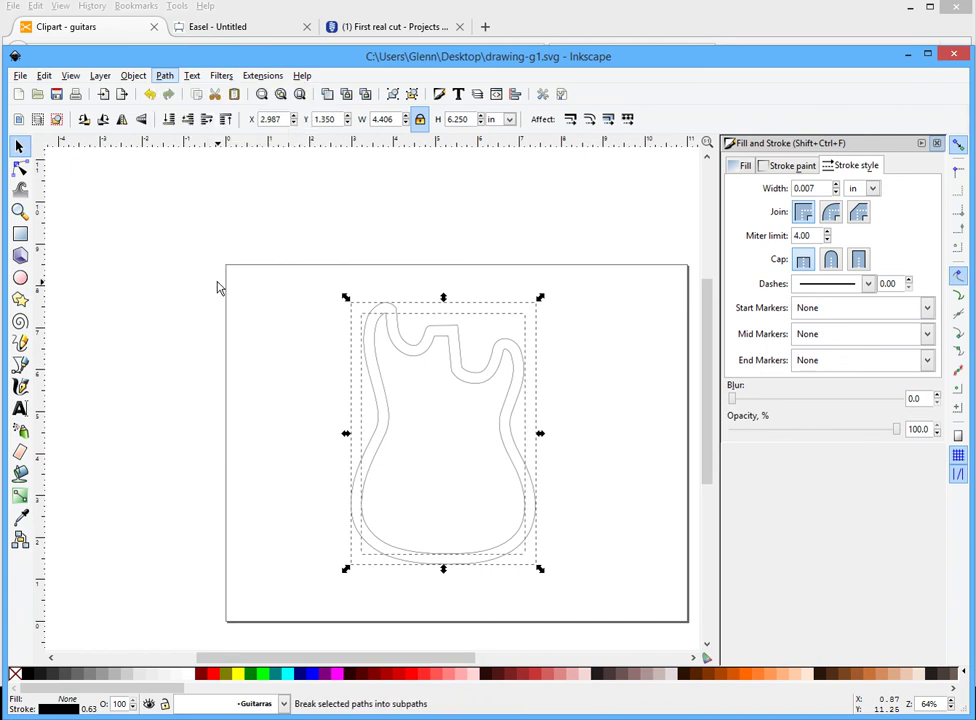
pyautogui.click(224, 342)
pyautogui.click(378, 370)
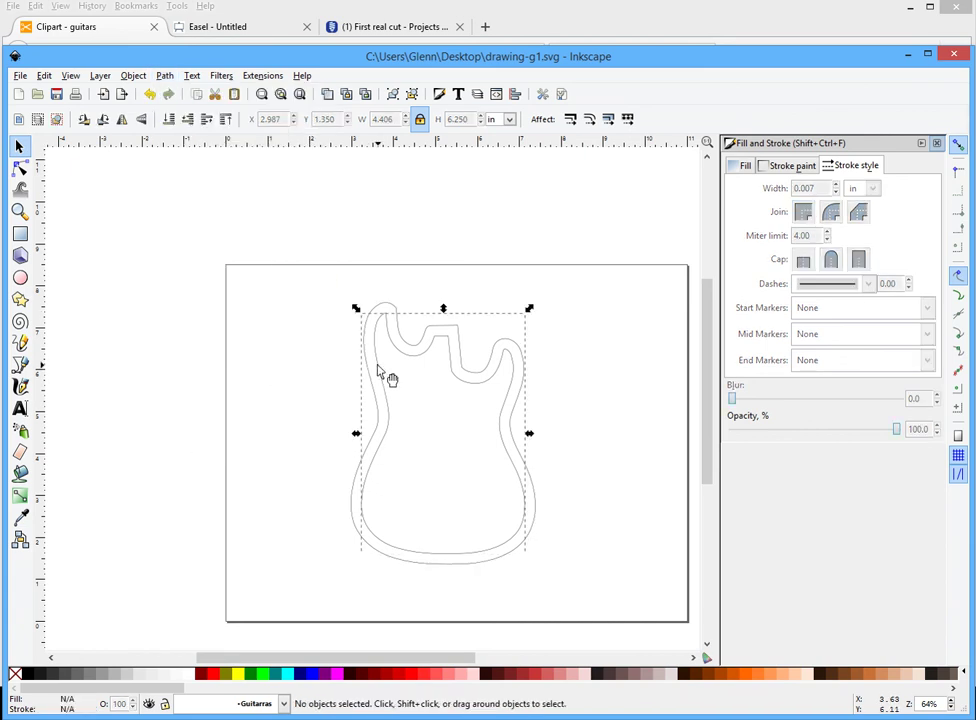
pyautogui.press('Escape')
pyautogui.click(380, 310)
pyautogui.press('Escape')
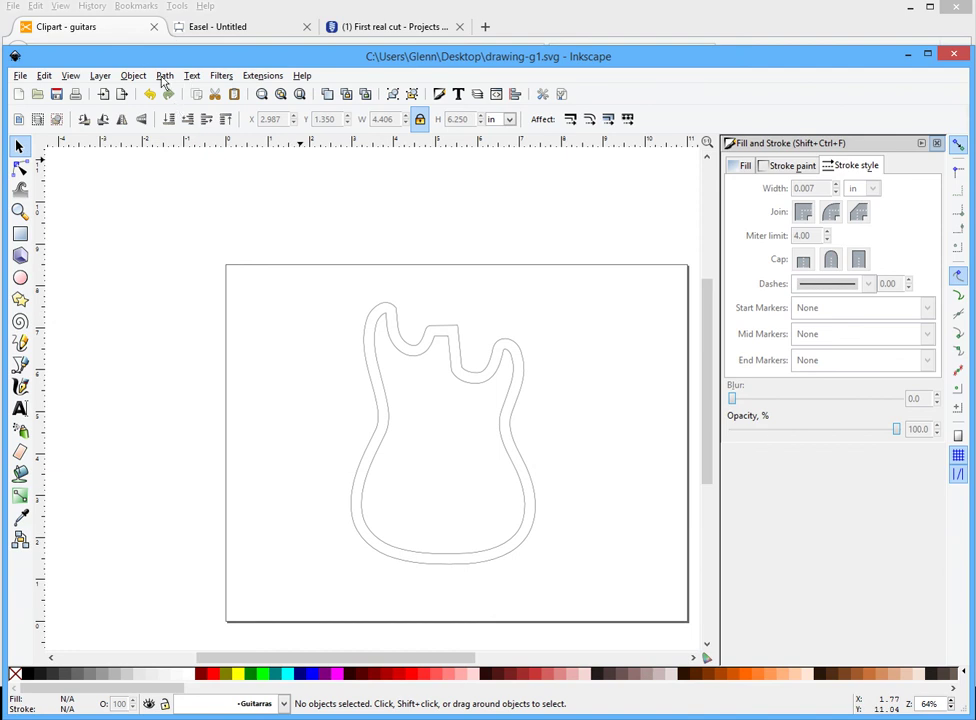
# - Save the drawing as drawing-g1.svg in the Desktop folder
pyautogui.click(20, 75)
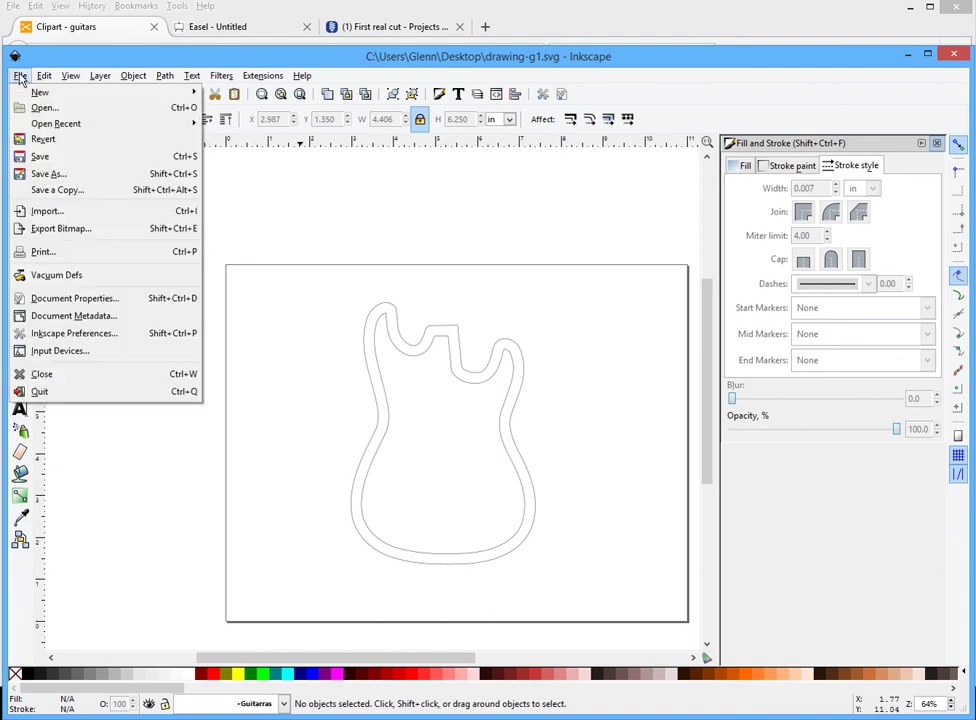
pyautogui.click(75, 174)
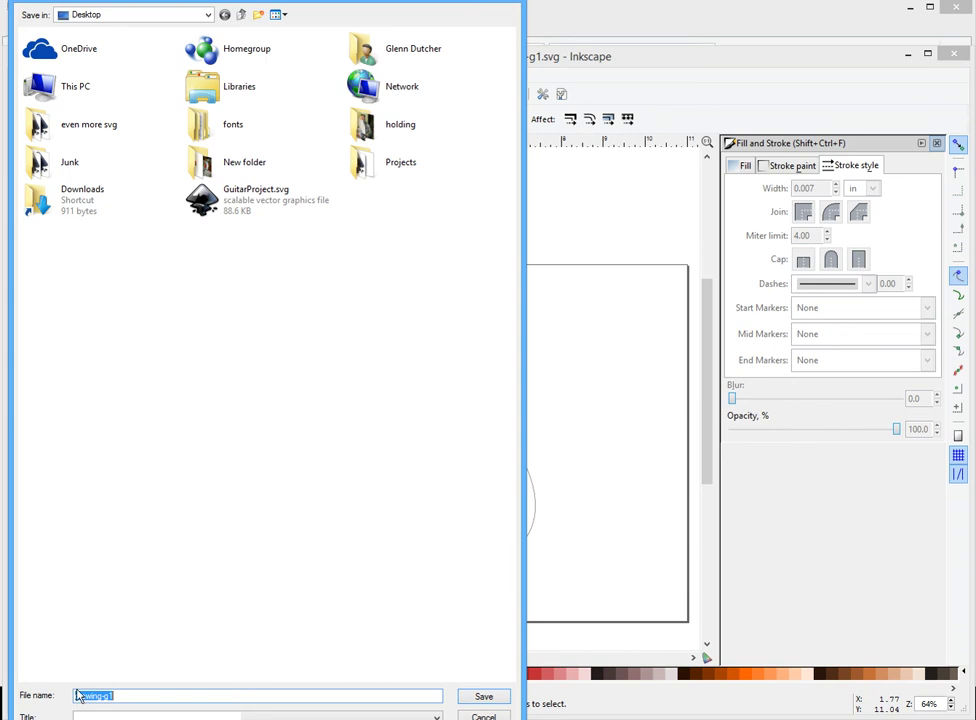
pyautogui.click(486, 698)
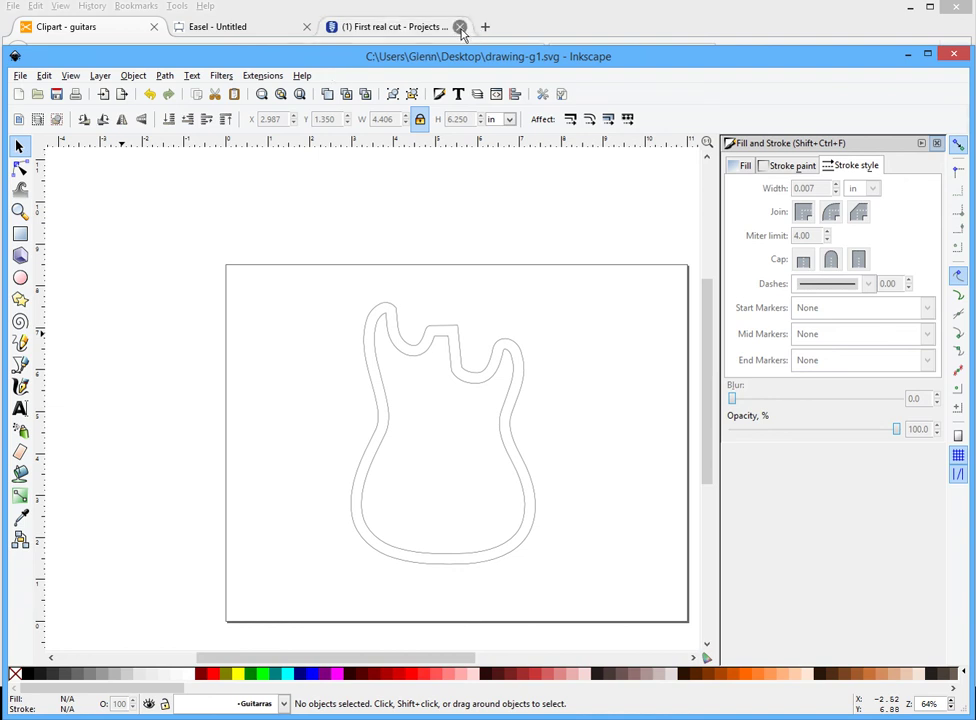
# - Import drawing-g1.svg into the Easel project and drag the guitar into place on the material
pyautogui.click(246, 29)
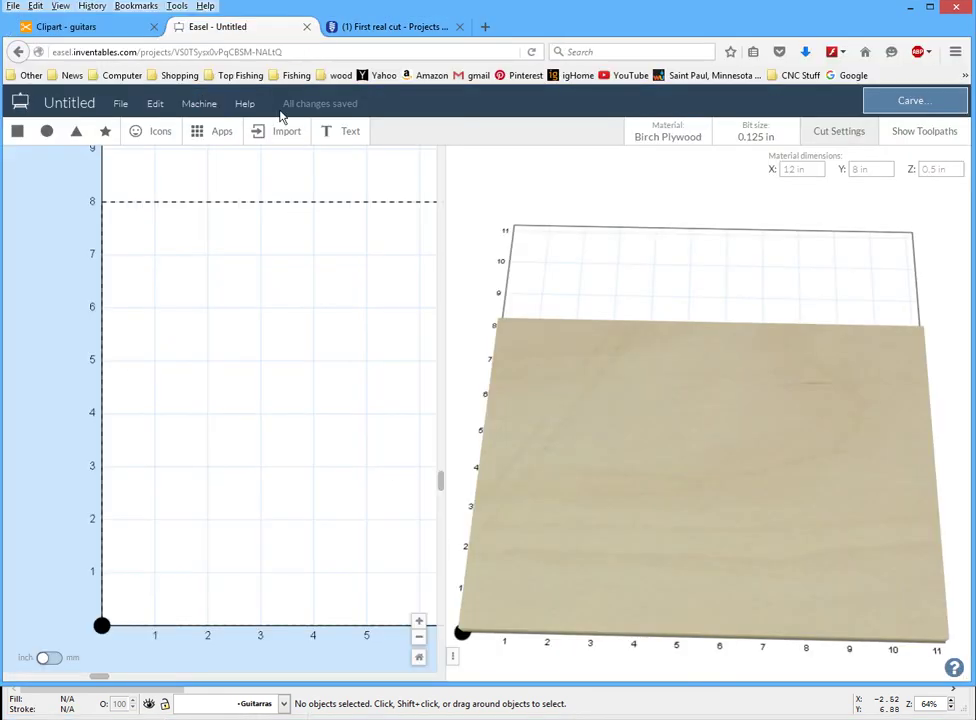
pyautogui.click(119, 106)
pyautogui.click(155, 243)
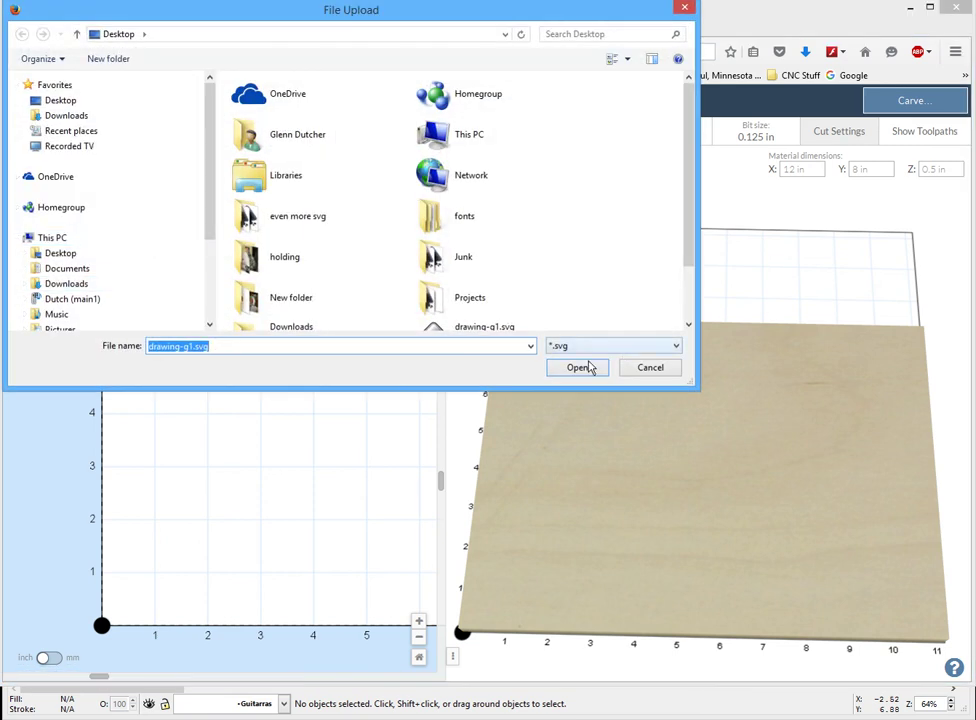
pyautogui.click(586, 370)
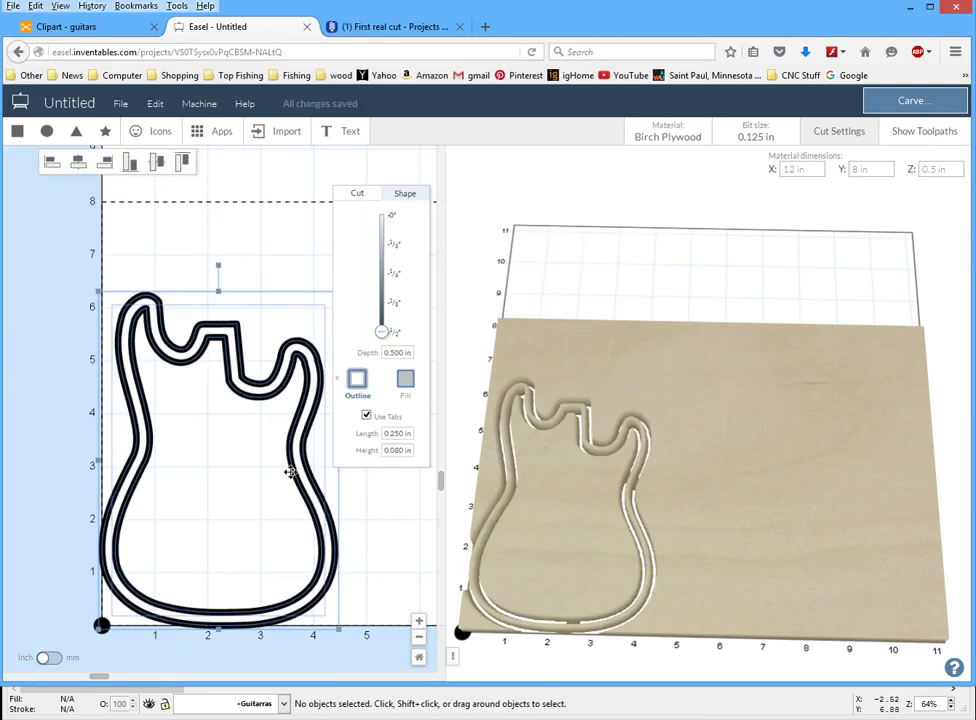
pyautogui.moveTo(307, 470); pyautogui.dragTo(261, 330)
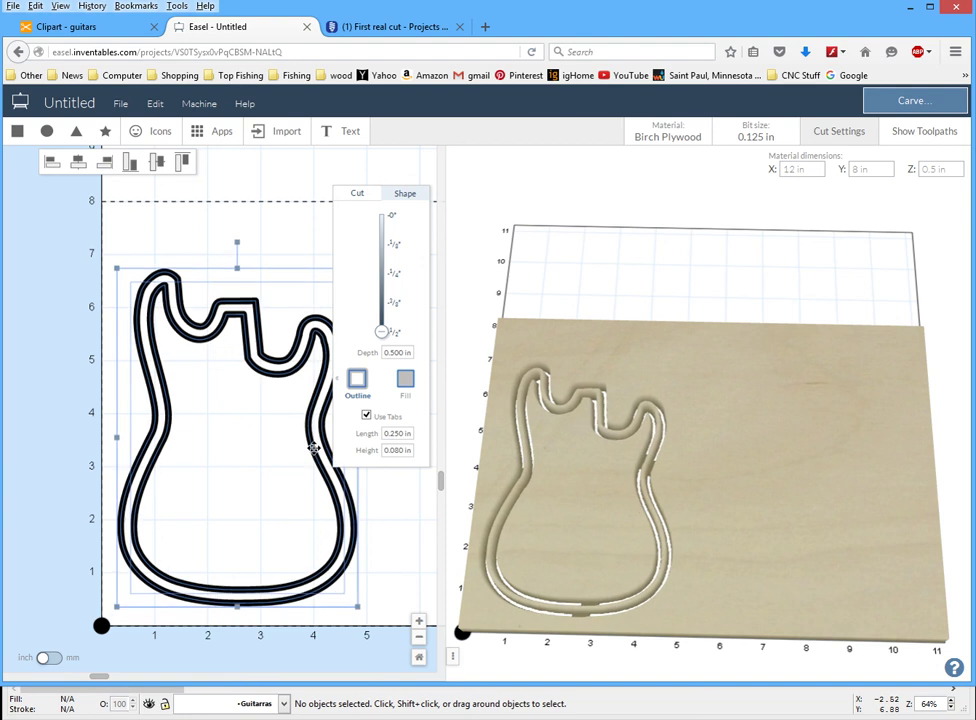
# - Make the inner guitar shape a Fill pocket about 0.383 in deep, then inspect the outer 0.5 in cut
pyautogui.click(244, 220)
pyautogui.click(265, 322)
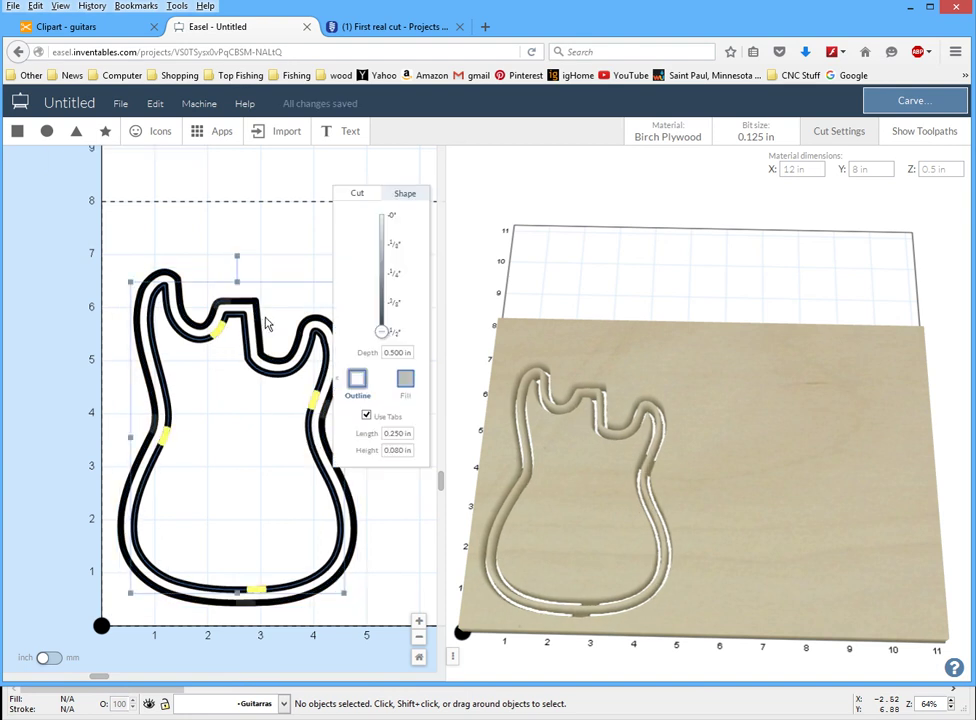
pyautogui.click(406, 381)
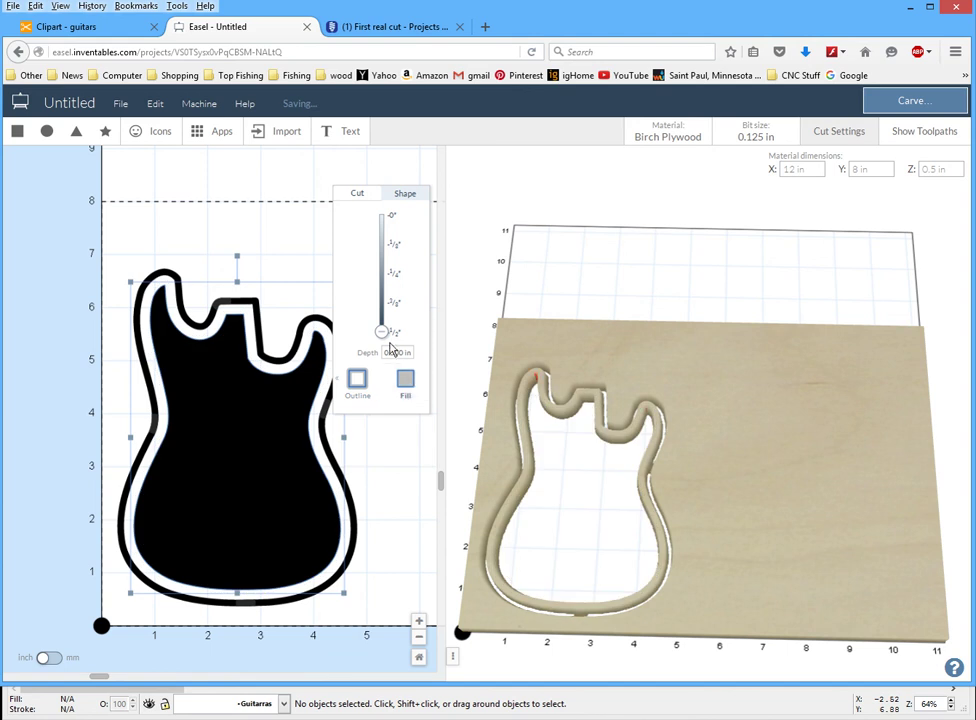
pyautogui.moveTo(384, 333)
pyautogui.mouseDown()
pyautogui.moveTo(392, 291)
pyautogui.moveTo(393, 313)
pyautogui.mouseUp()
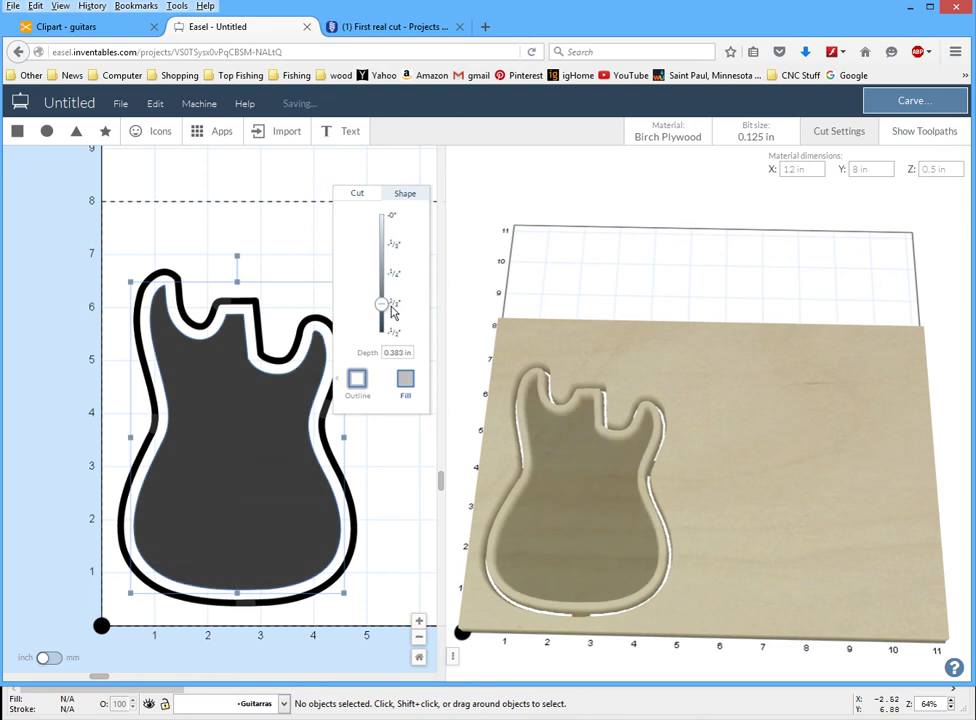
pyautogui.click(196, 286)
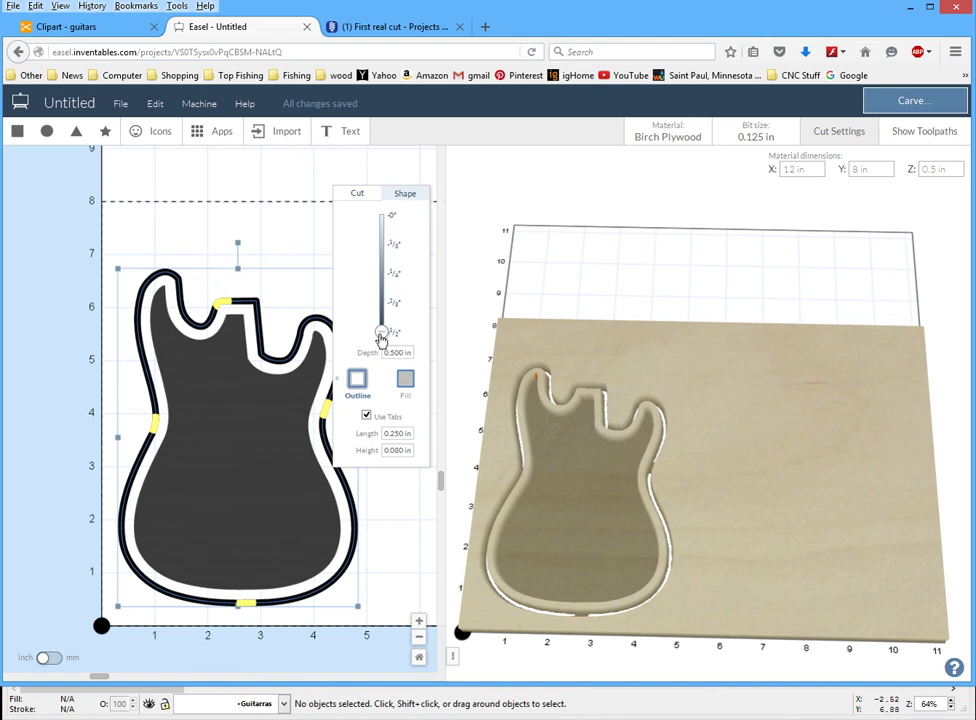
pyautogui.moveTo(617, 464); pyautogui.dragTo(632, 584)
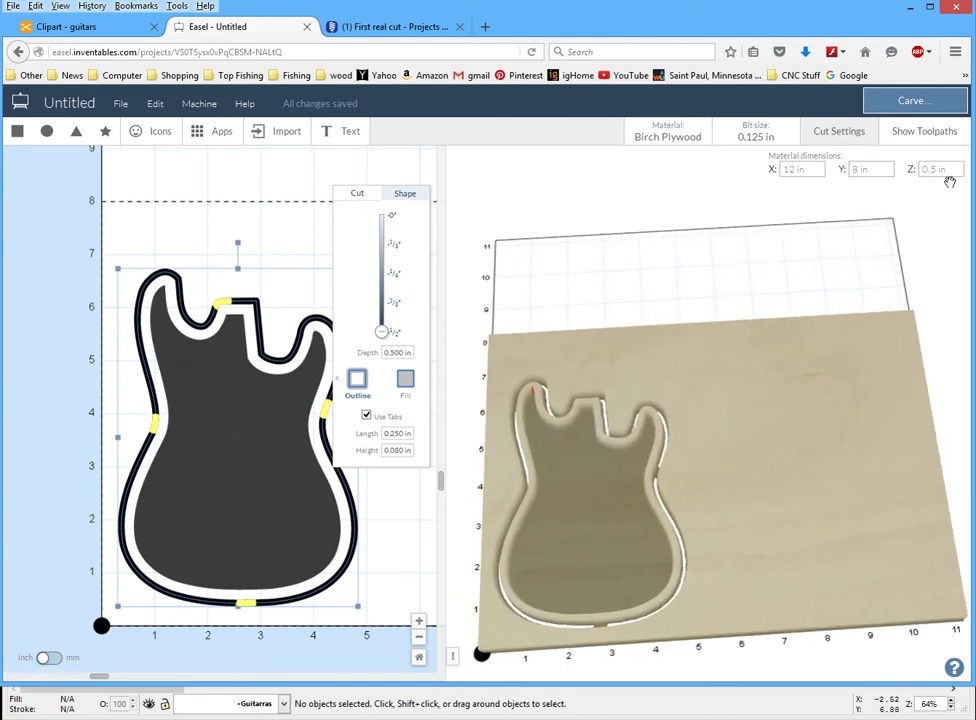
# - Set the material thickness (Z) to 1 in
pyautogui.moveTo(955, 169); pyautogui.dragTo(894, 169)
pyautogui.write('1')
pyautogui.press('Return')
pyautogui.moveTo(881, 444); pyautogui.dragTo(516, 378)
# - Deepen the inner guitar pocket to 0.745 in and inspect it in the 3D preview
pyautogui.click(183, 477)
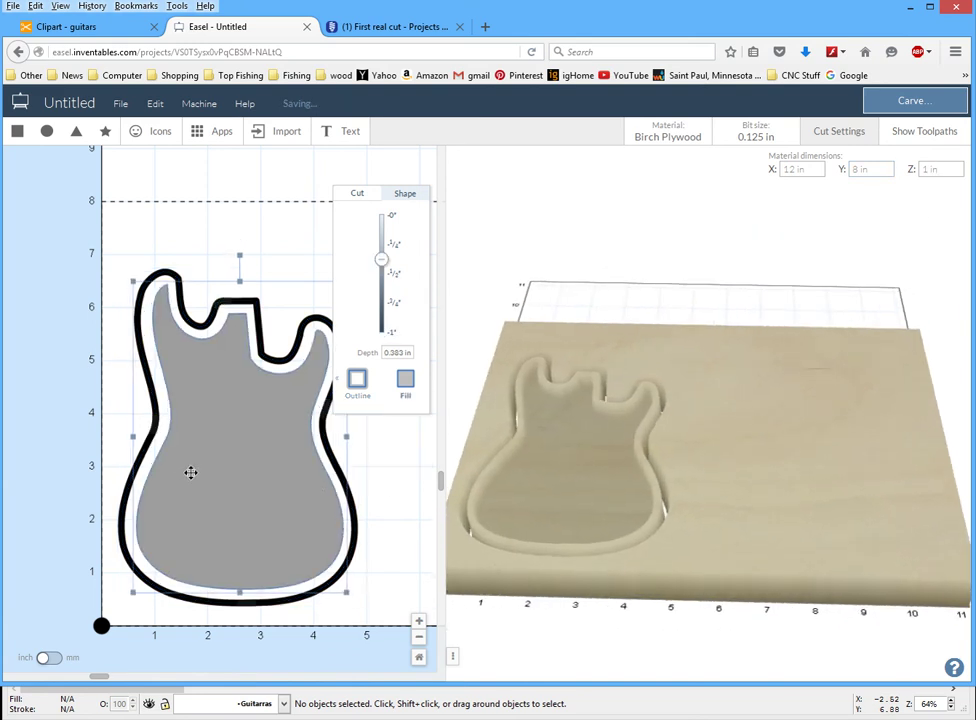
pyautogui.moveTo(381, 331)
pyautogui.mouseDown()
pyautogui.moveTo(377, 259)
pyautogui.moveTo(388, 305)
pyautogui.mouseUp()
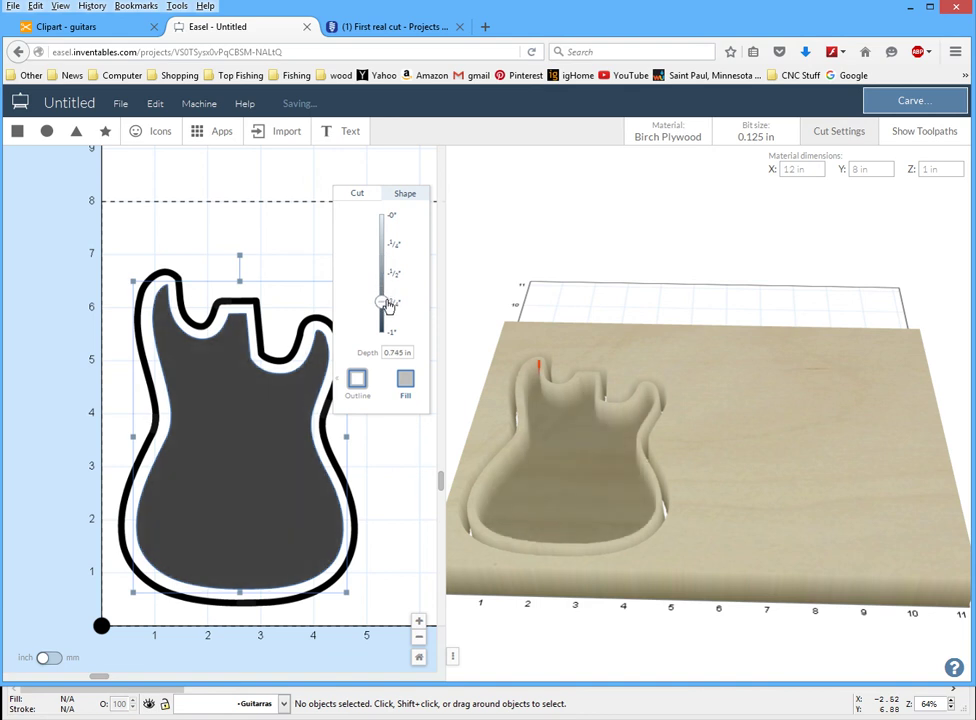
pyautogui.moveTo(726, 462); pyautogui.dragTo(743, 569)
pyautogui.moveTo(739, 613); pyautogui.dragTo(750, 615)
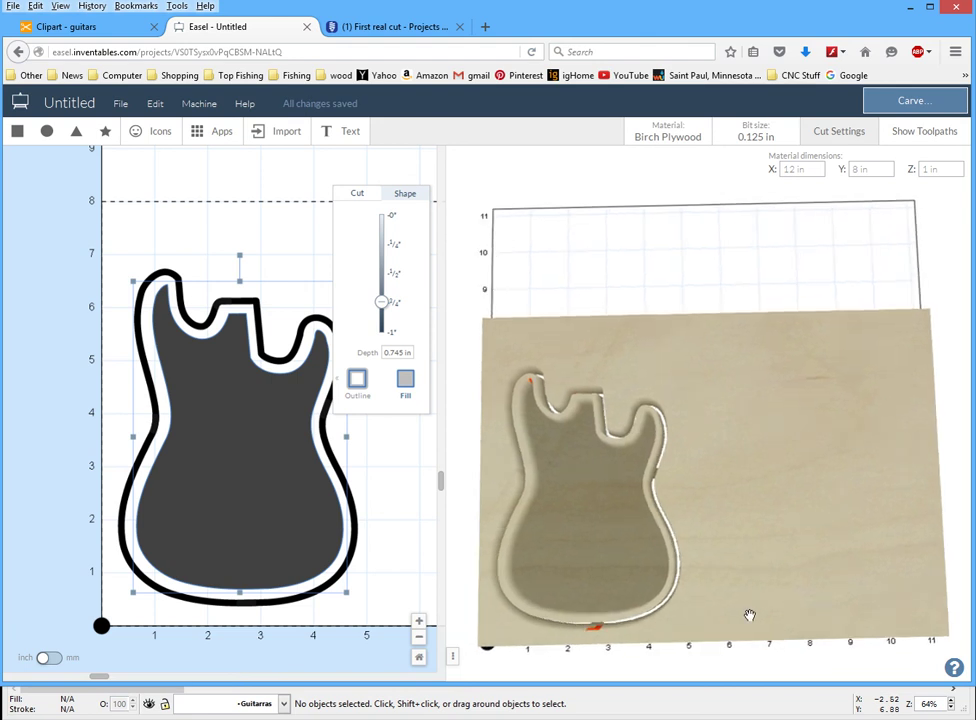